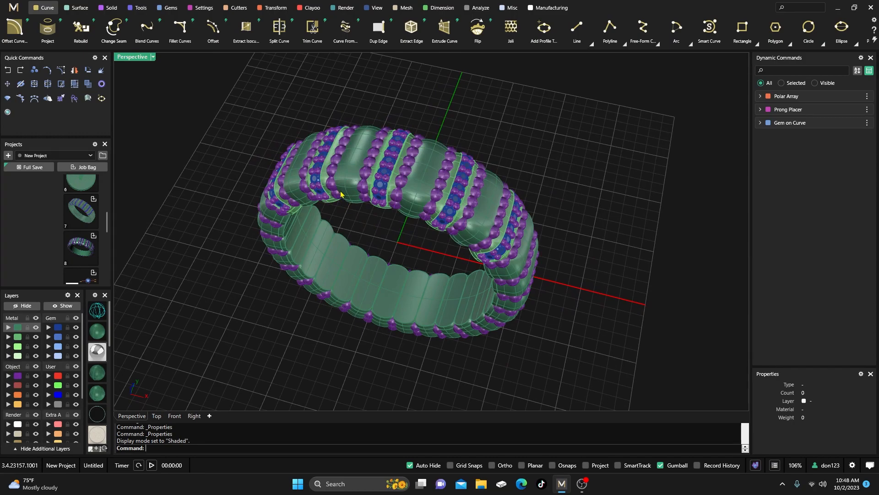
# - Open Render Studio and set the Perspective viewport's display mode to Raytraced
pyautogui.click(8, 112)
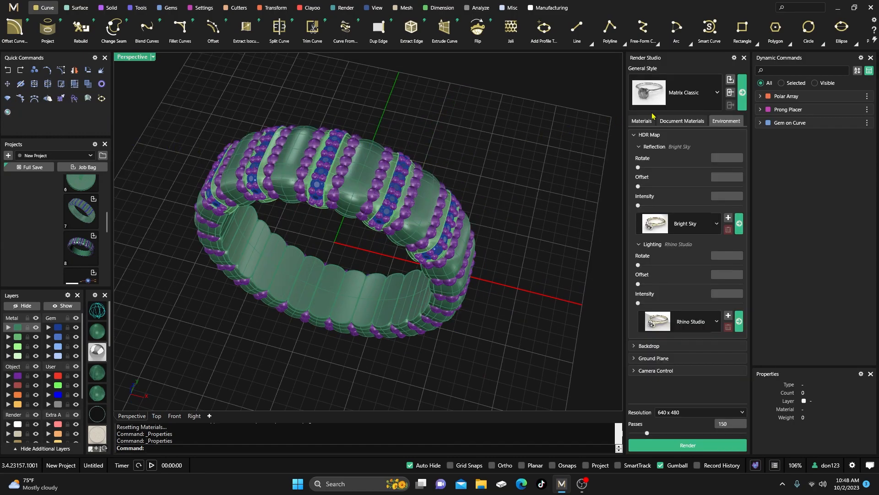
pyautogui.click(133, 58)
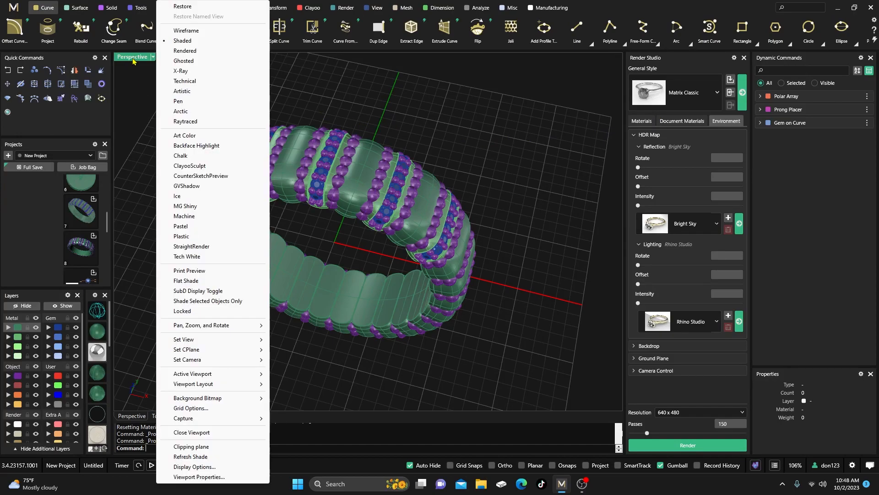
pyautogui.click(184, 122)
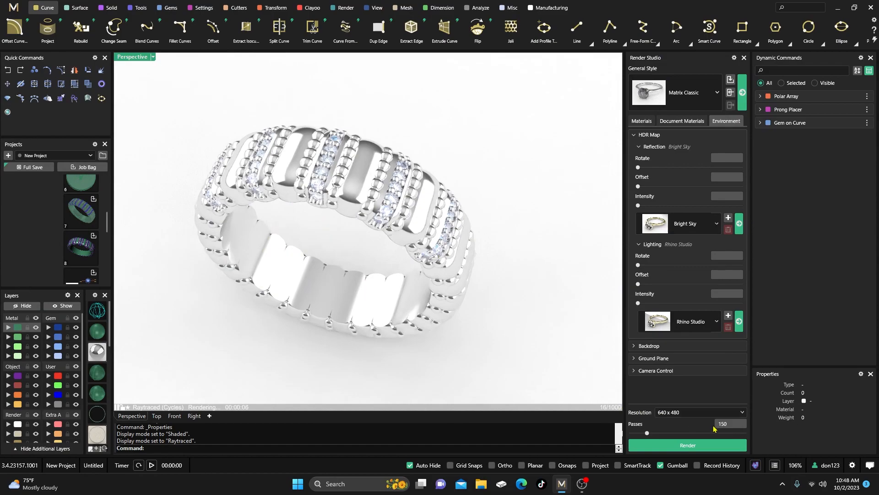
# - Run a 640 x 480 test render with the NVIDIA denoiser enabled, stop it and return to the maximised Perspective view
pyautogui.click(690, 446)
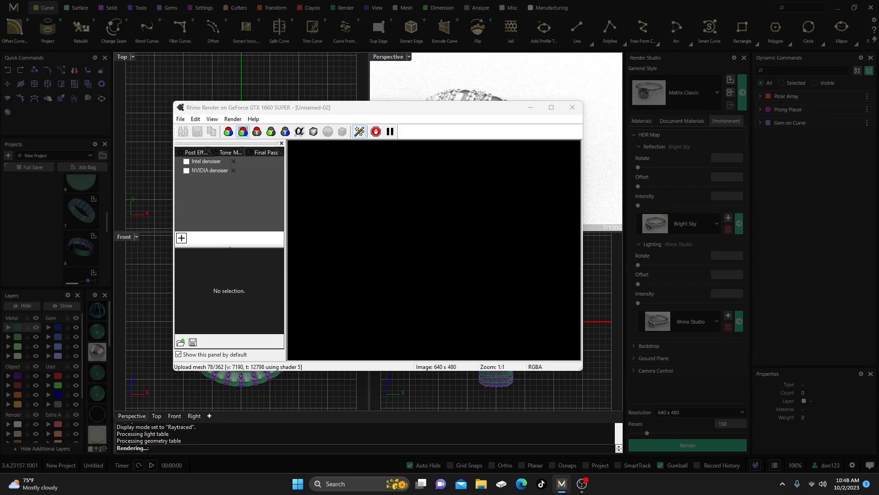
pyautogui.click(194, 174)
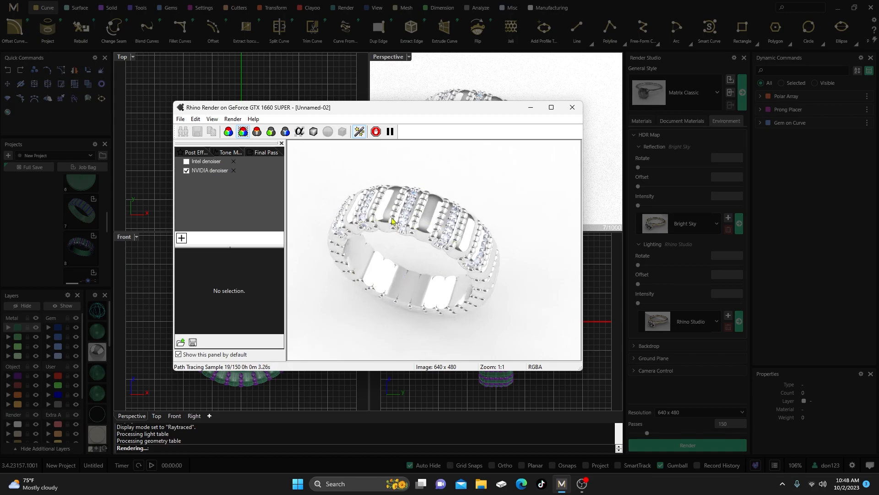
pyautogui.click(572, 107)
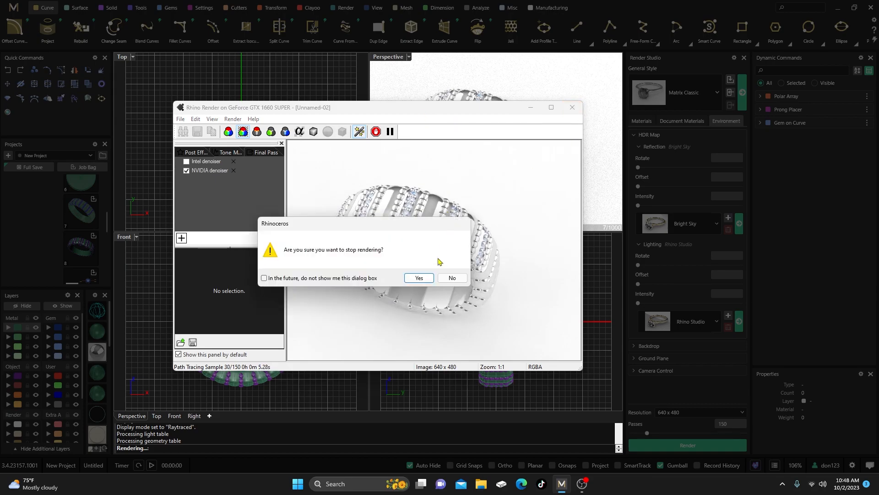
pyautogui.click(419, 278)
pyautogui.click(436, 277)
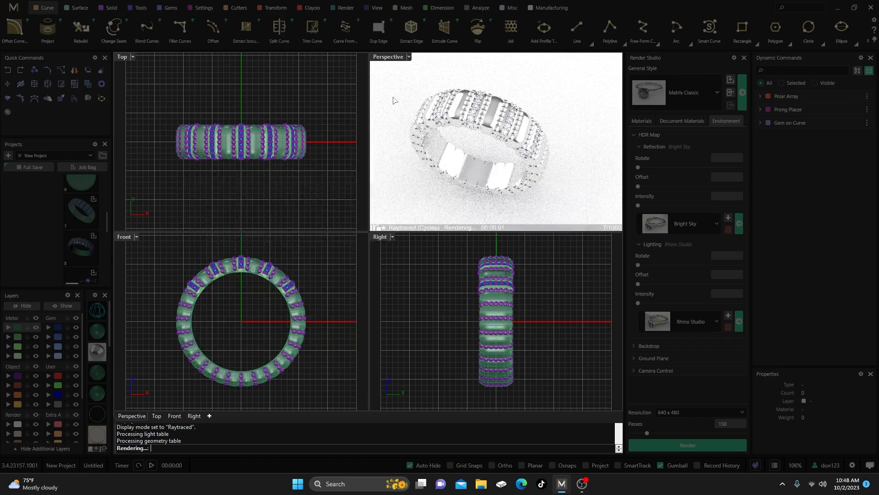
pyautogui.doubleClick(389, 57)
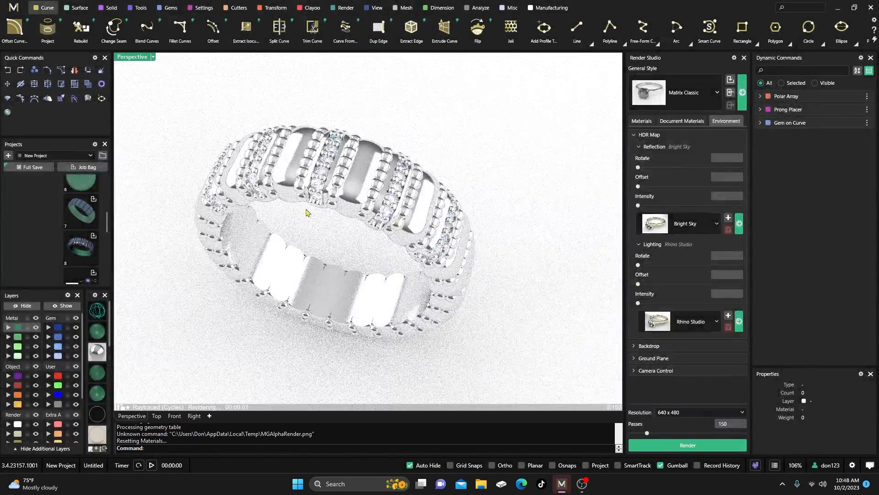
pyautogui.scroll(-1, 345, 216)
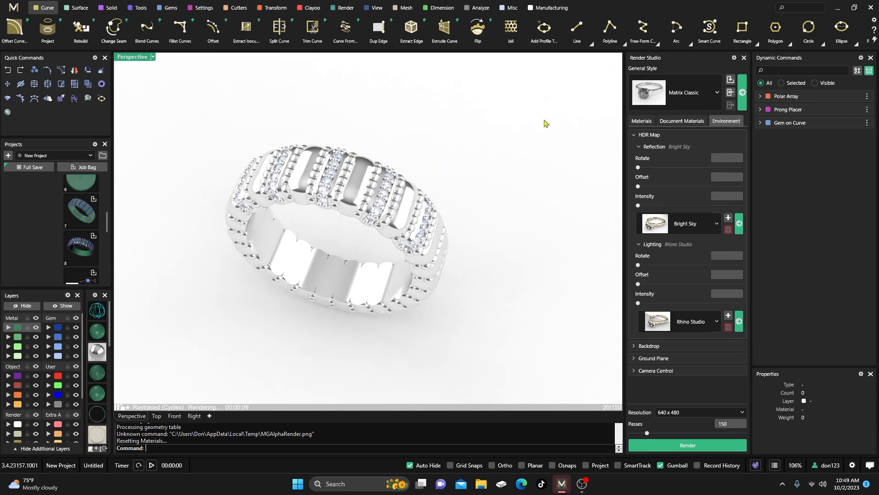
# - Check the processor and graphics card details in the Troubleshooting preferences and close the preferences
pyautogui.click(734, 58)
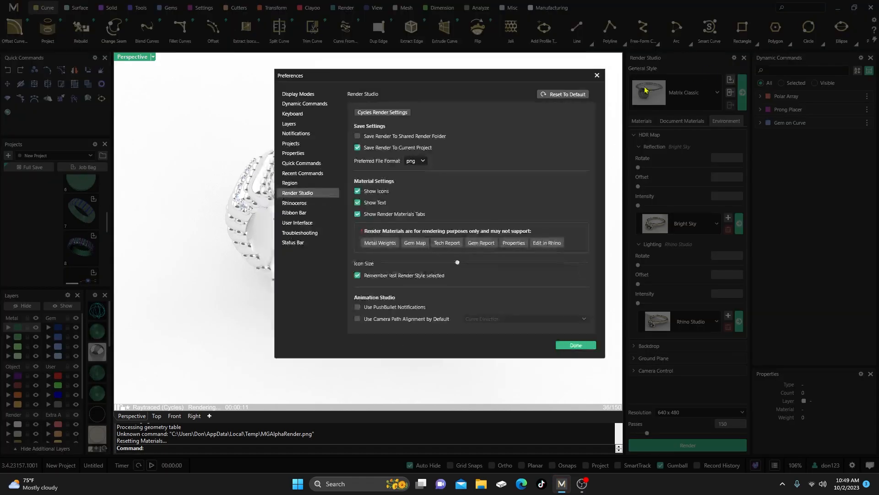
pyautogui.click(296, 234)
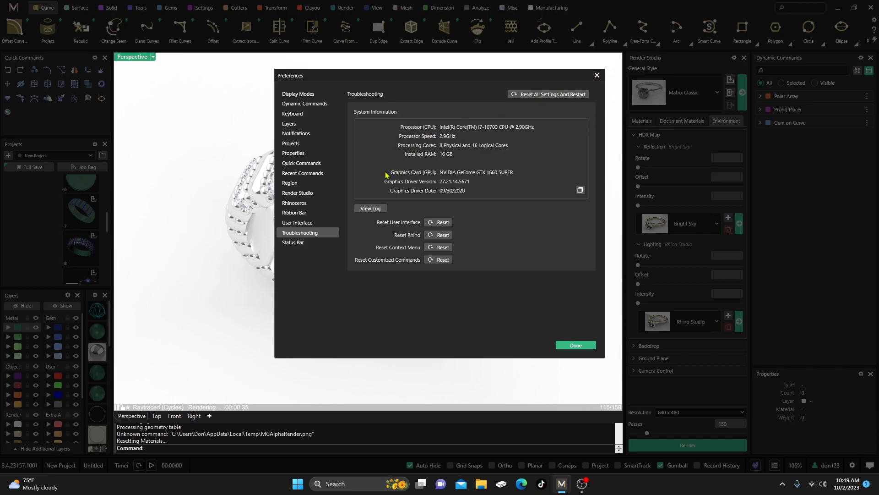
pyautogui.click(597, 76)
# - Apply the Matrix Classic general style to the ring scene
pyautogui.scroll(-5, 458, 190)
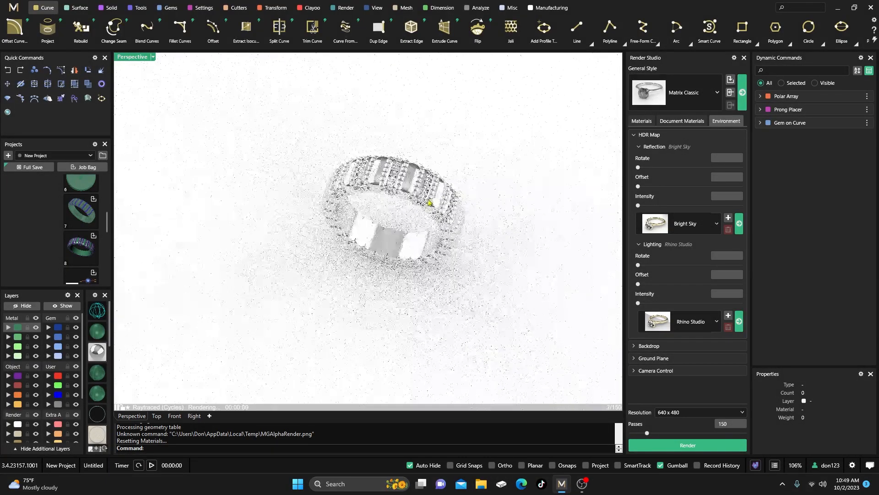
pyautogui.scroll(5, 432, 205)
pyautogui.click(742, 93)
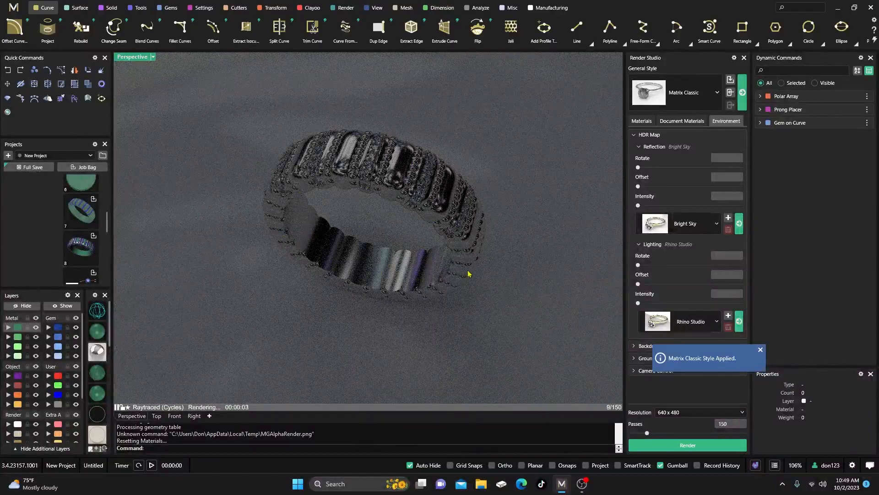
# - Delete all materials in use from the document materials, including the rendering-only ones and the Matrix Classic material
pyautogui.click(641, 120)
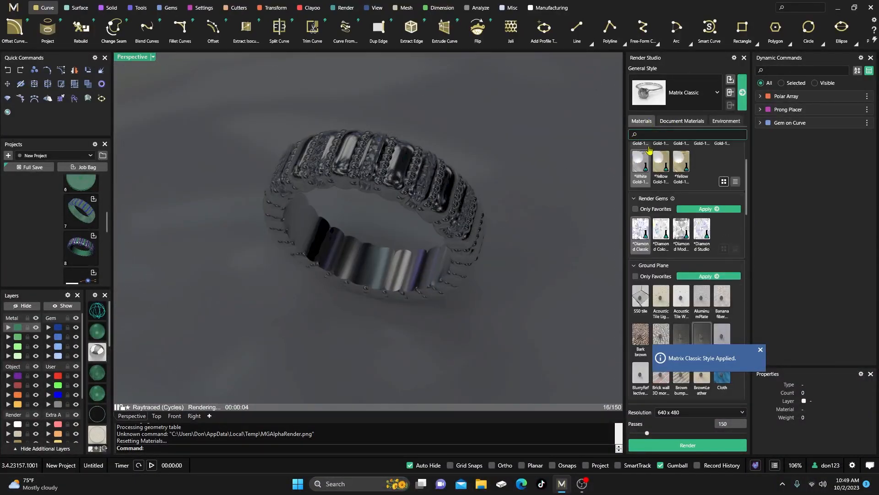
pyautogui.scroll(3, 650, 155)
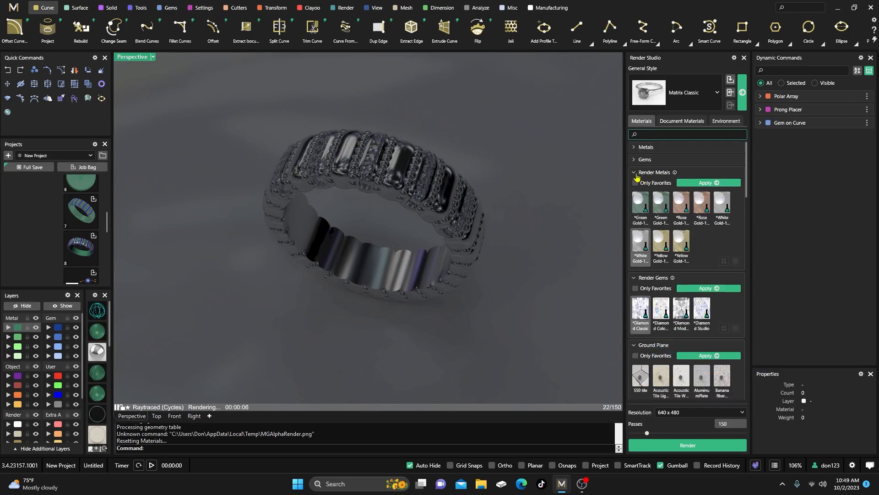
pyautogui.click(673, 125)
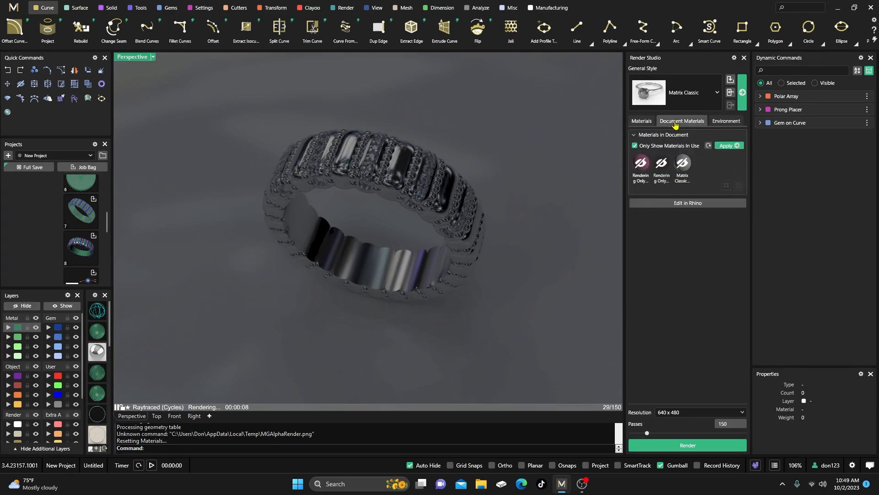
pyautogui.rightClick(641, 164)
pyautogui.click(661, 198)
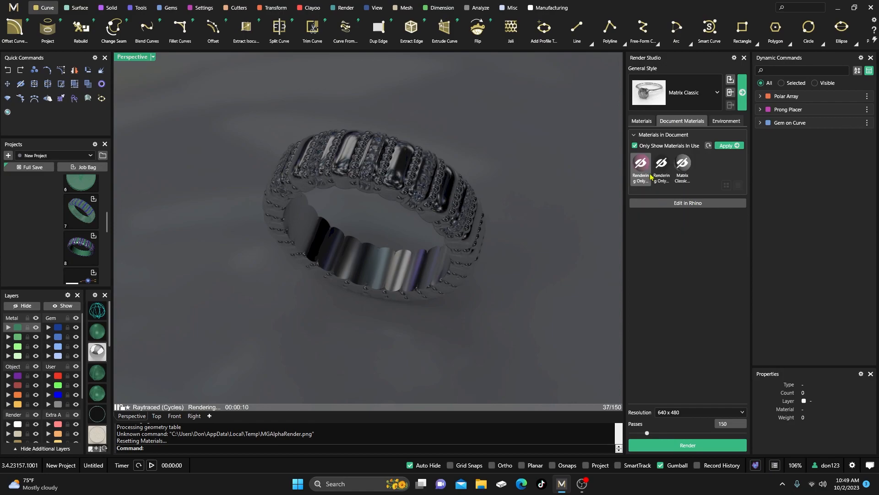
pyautogui.rightClick(642, 164)
pyautogui.click(663, 200)
pyautogui.rightClick(642, 163)
pyautogui.click(662, 198)
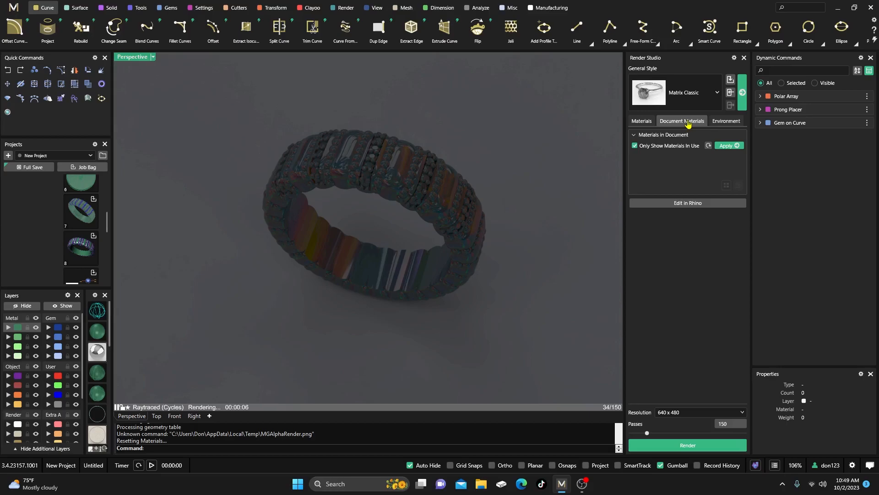
# - Apply the Bright Sky HDR map as the scene's reflection environment
pyautogui.click(720, 121)
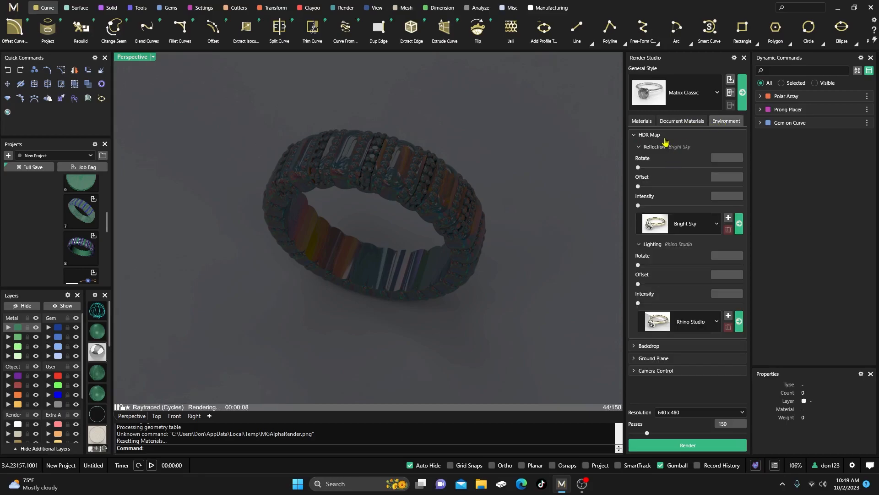
pyautogui.click(647, 135)
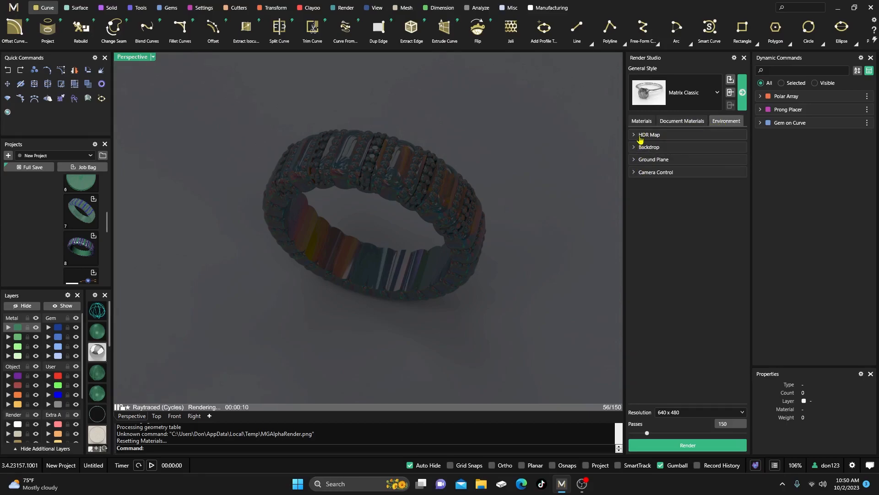
pyautogui.click(644, 135)
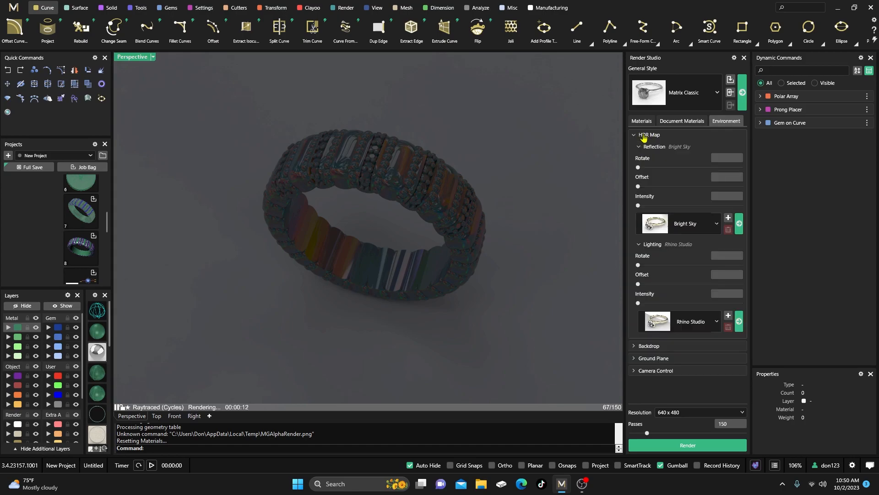
pyautogui.click(740, 223)
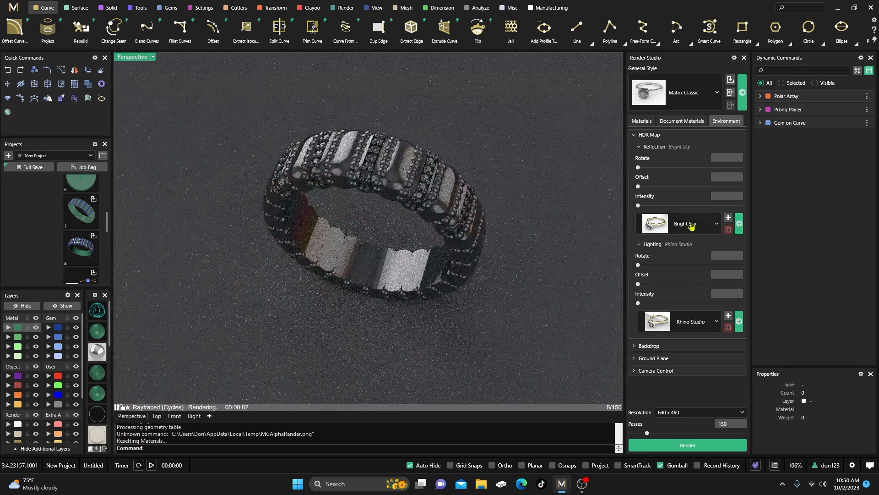
# - Try the Gem Studio HDR map as the reflection environment
pyautogui.click(699, 224)
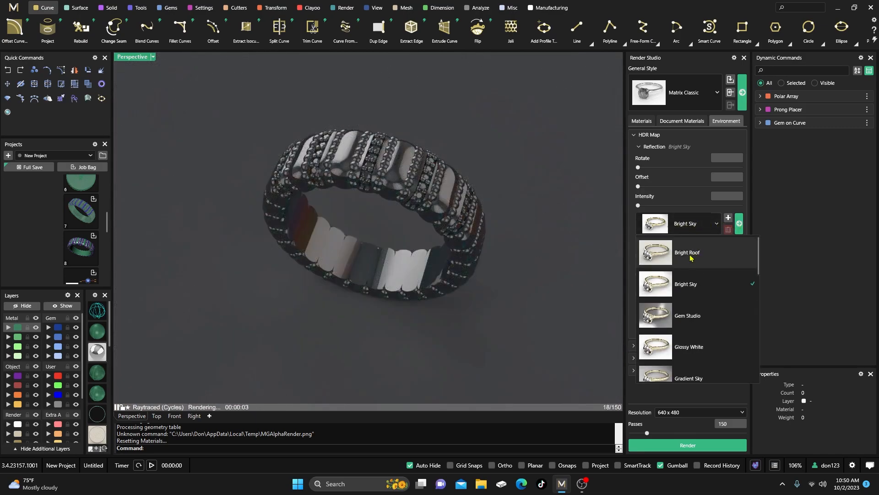
pyautogui.scroll(-2, 688, 292)
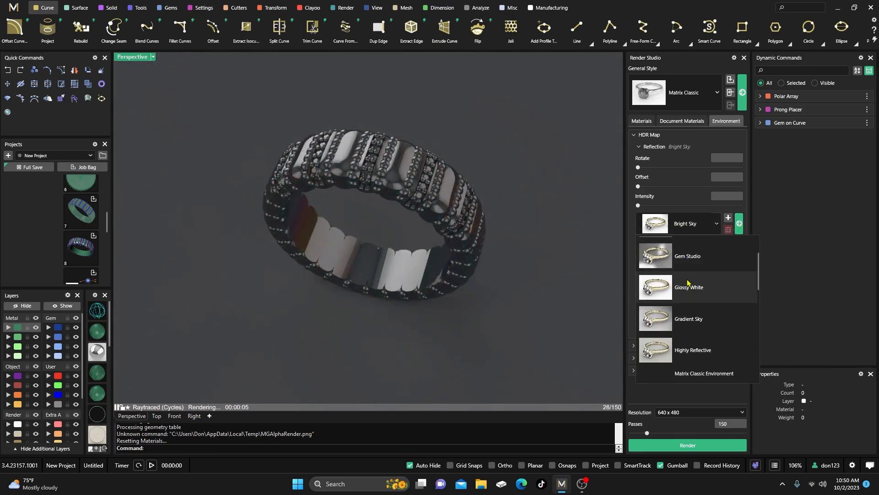
pyautogui.click(688, 256)
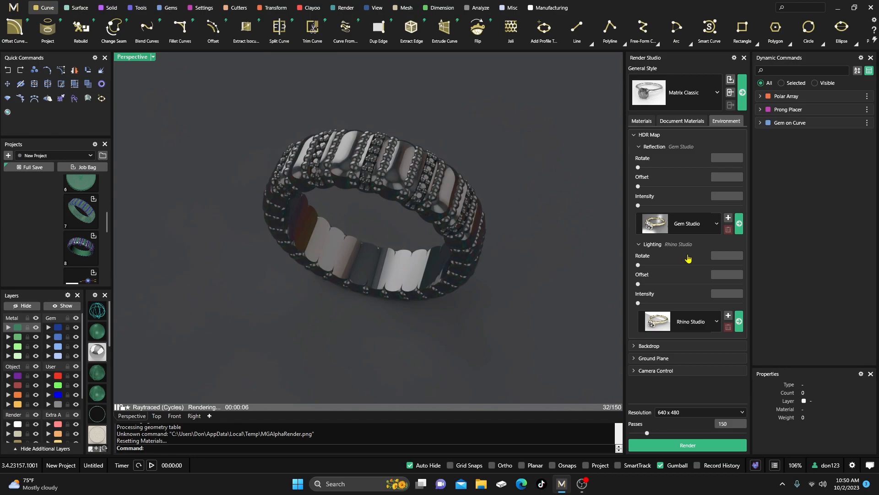
pyautogui.click(739, 225)
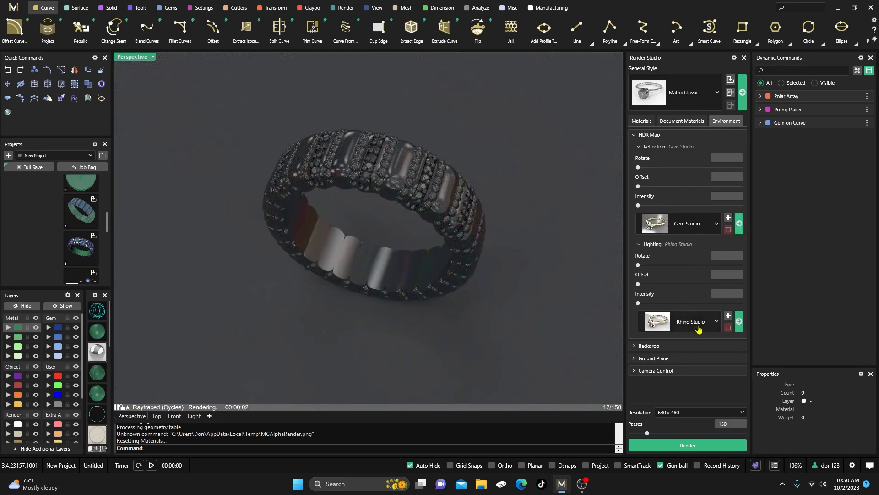
# - Choose Matrix Classic Environment as the lighting HDR map and reapply the environment settings
pyautogui.click(717, 322)
pyautogui.scroll(-5, 691, 381)
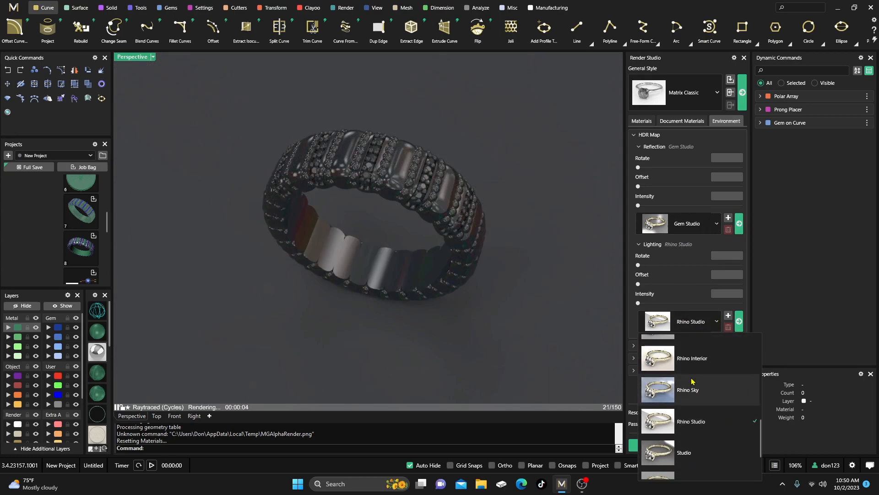
pyautogui.scroll(3, 691, 380)
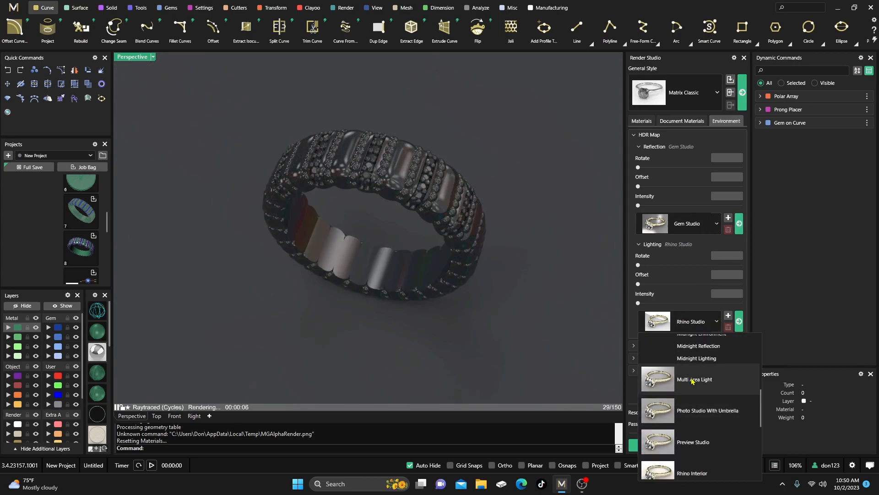
pyautogui.click(698, 381)
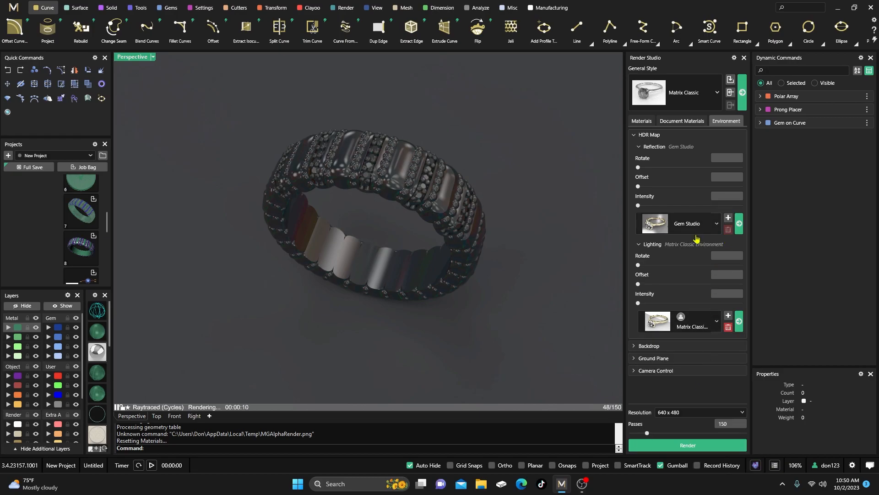
pyautogui.click(740, 226)
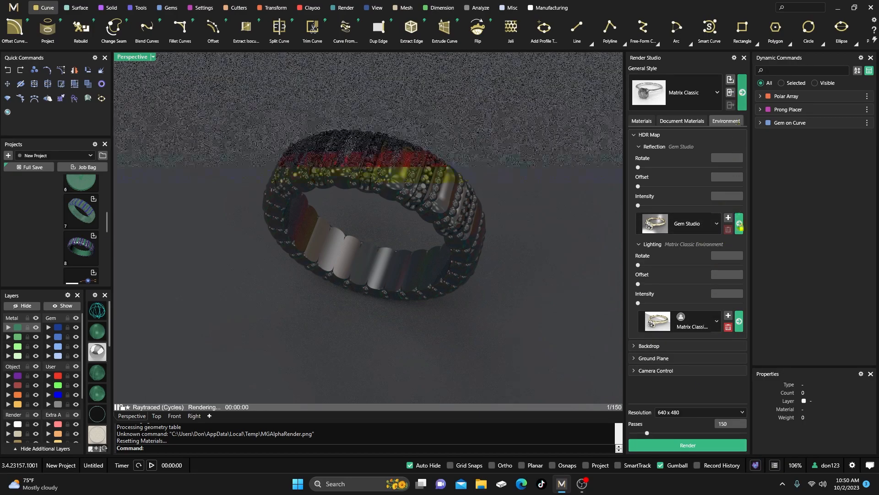
# - Switch the reflection HDR map to Bright Sky and apply both the reflection and the lighting maps
pyautogui.click(714, 224)
pyautogui.click(687, 256)
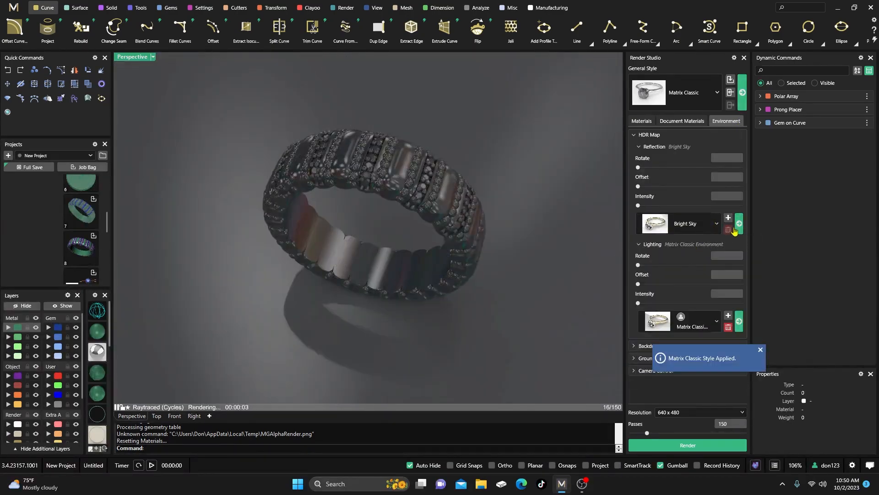
pyautogui.click(739, 228)
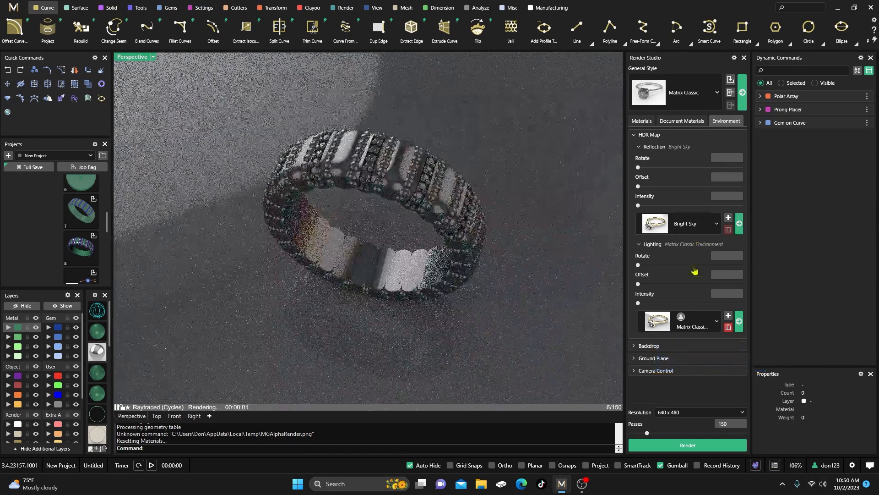
pyautogui.click(739, 321)
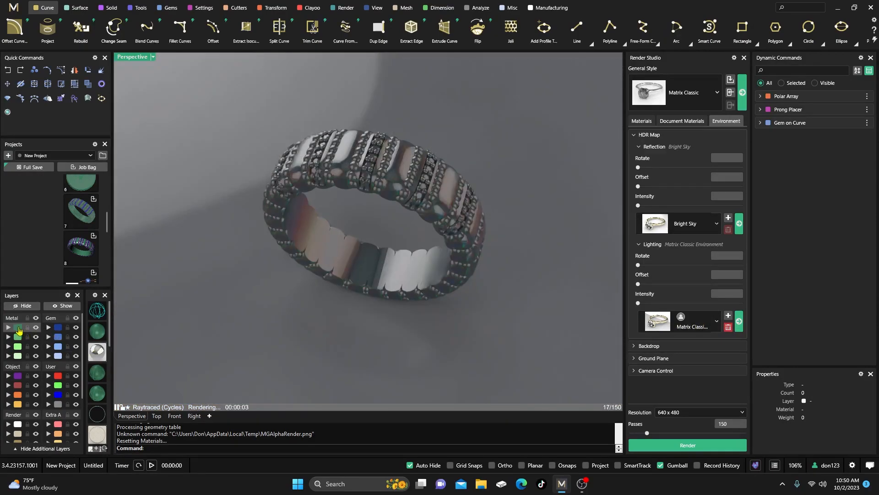
# - Select the ring's metal bodies and prongs by layer, apply the White Gold render metal to them, and clear the selection
pyautogui.click(17, 346)
pyautogui.click(18, 337)
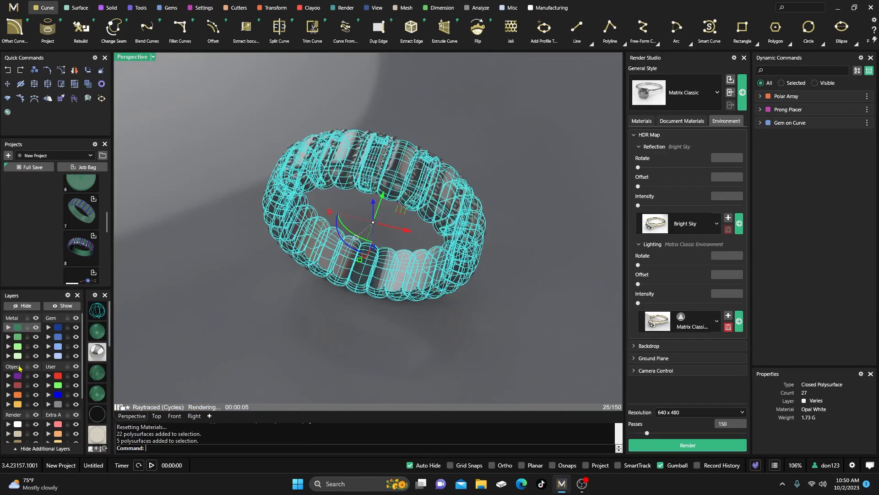
pyautogui.click(17, 375)
pyautogui.click(641, 121)
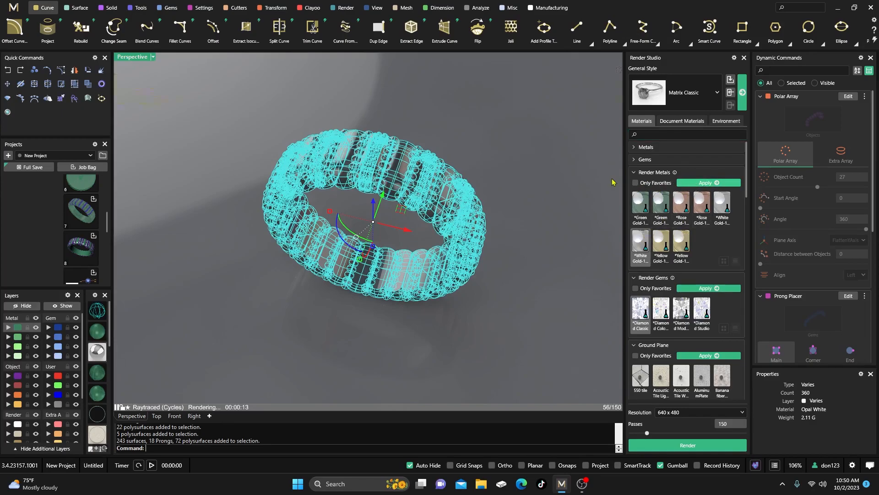
pyautogui.click(571, 152)
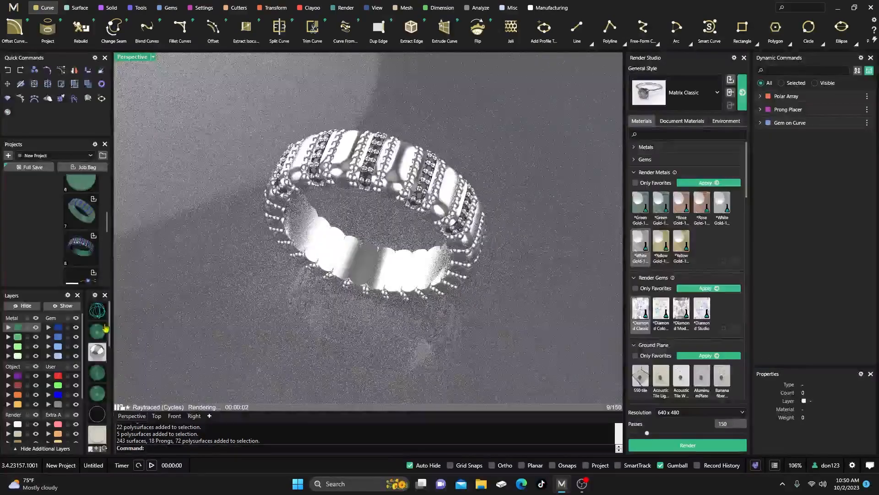
# - Select the ring's gems by layer and apply the Diamond Classic render gem material
pyautogui.click(49, 327)
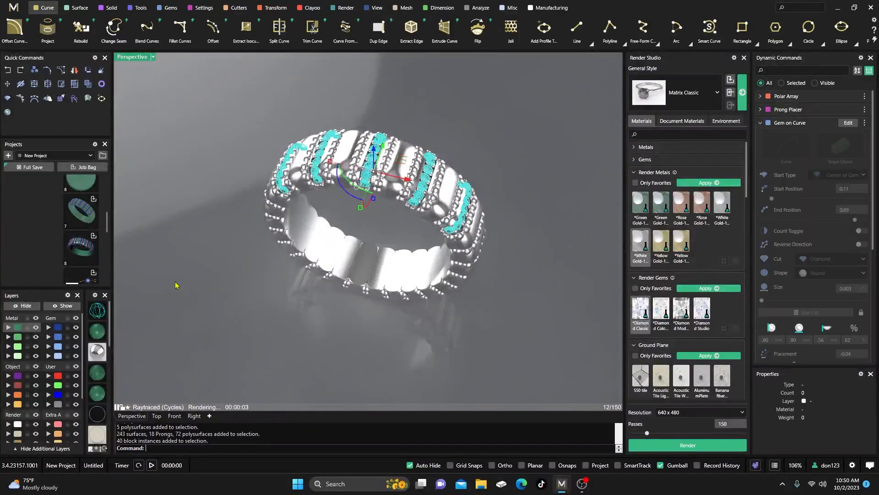
pyautogui.click(636, 173)
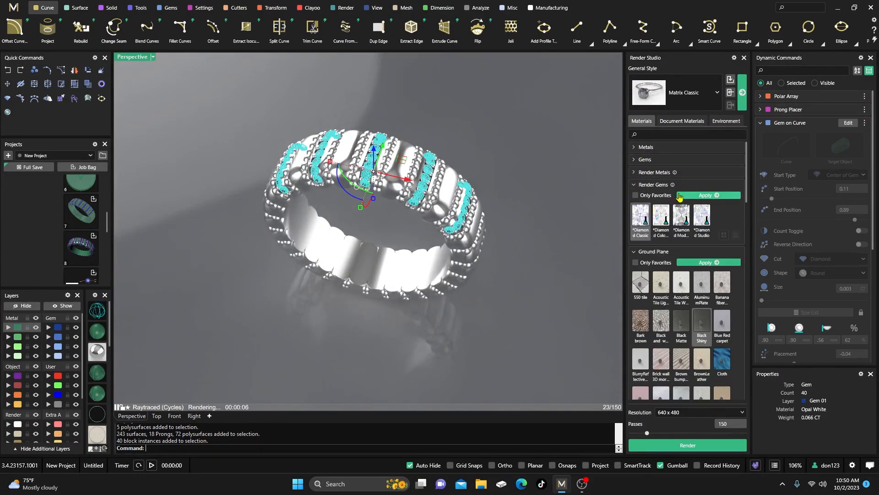
pyautogui.click(690, 196)
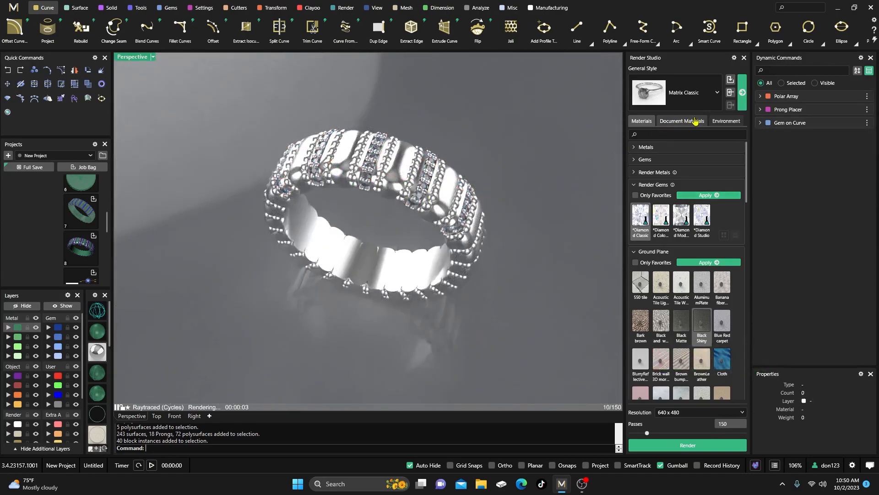
# - Reapply the Matrix Classic style and switch the reflection HDR map to White Black Bulbs
pyautogui.click(722, 123)
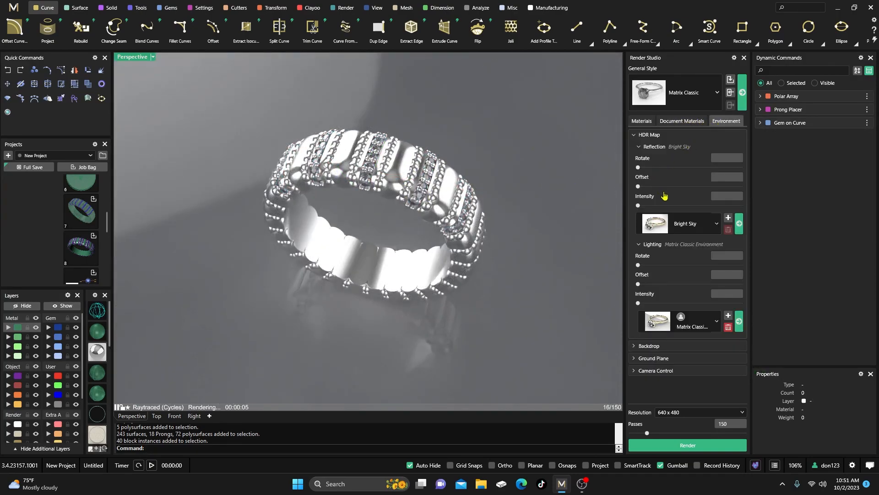
pyautogui.click(743, 95)
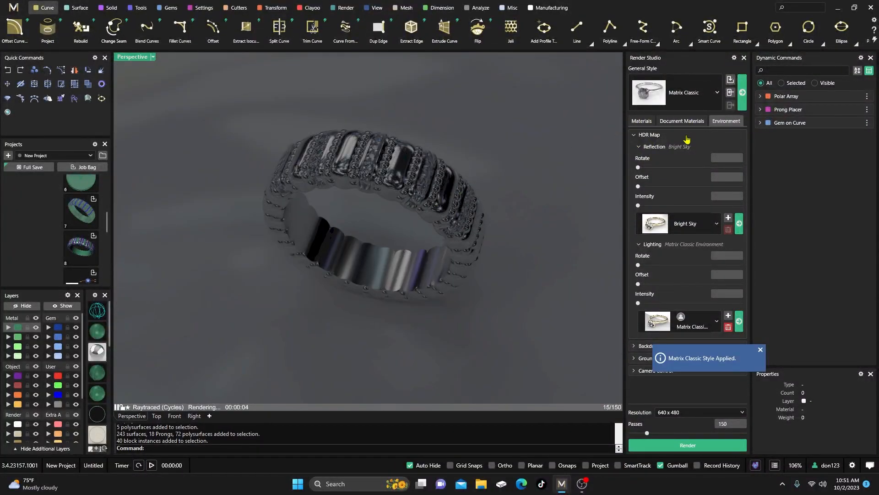
pyautogui.click(717, 224)
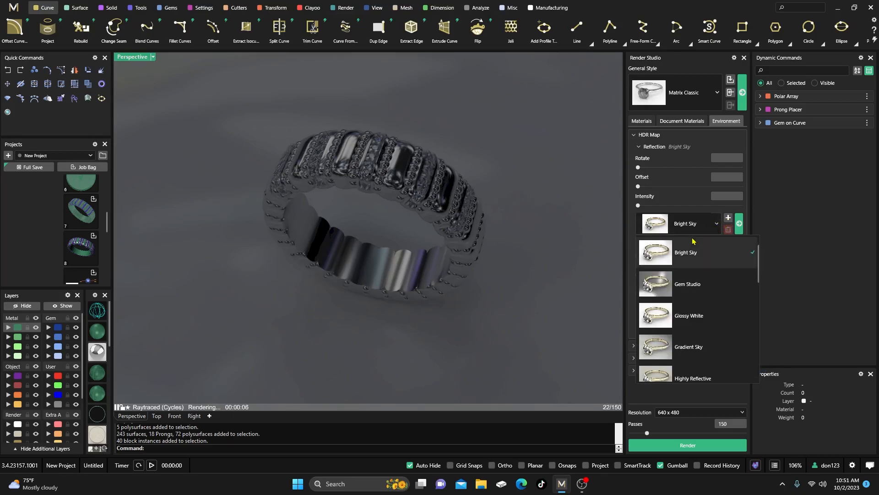
pyautogui.scroll(-5, 686, 254)
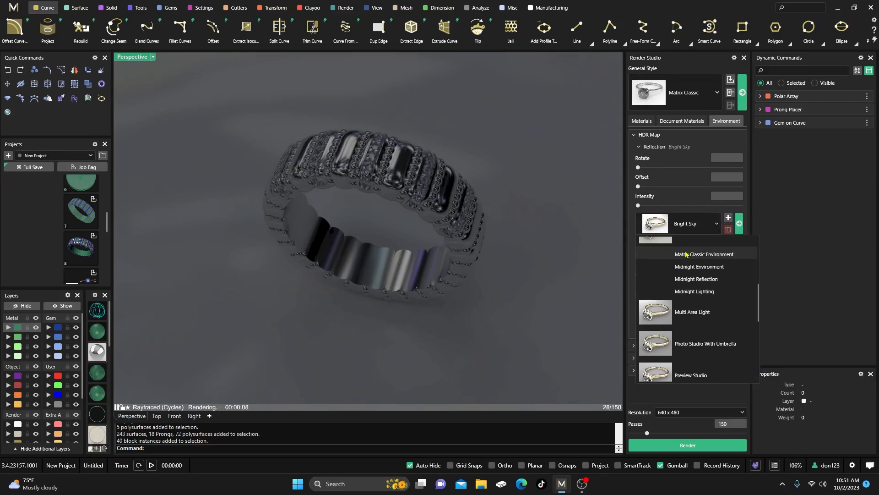
pyautogui.scroll(-5, 687, 254)
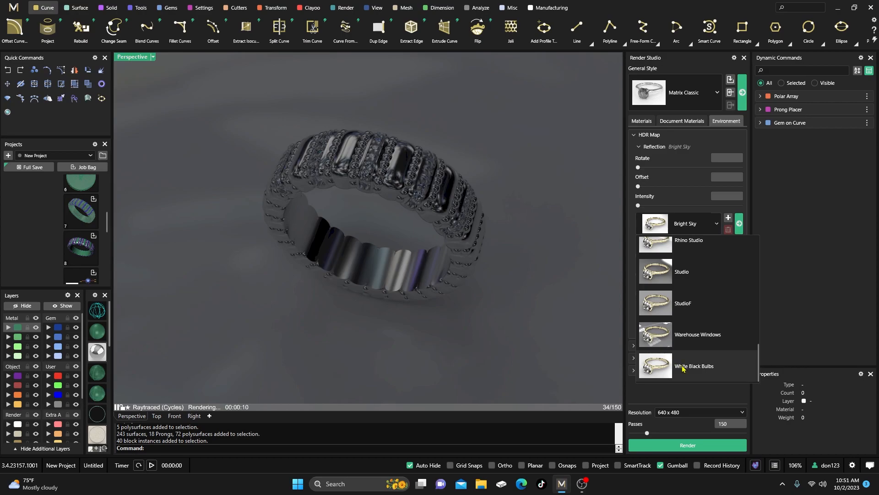
pyautogui.click(683, 367)
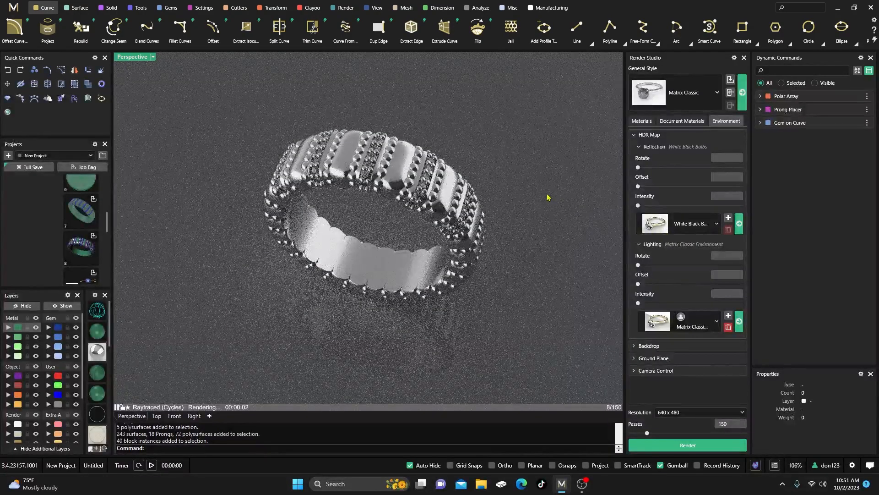
# - Apply the Black Shiny material to the ground plane
pyautogui.click(645, 123)
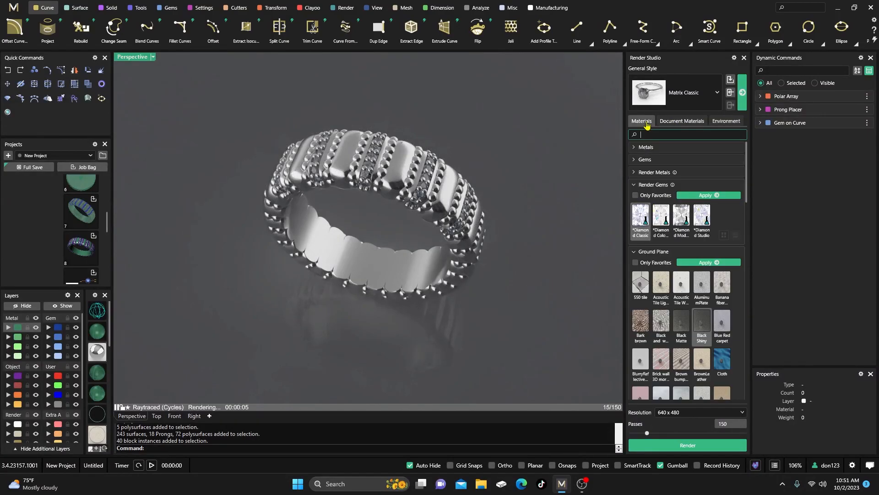
pyautogui.click(710, 264)
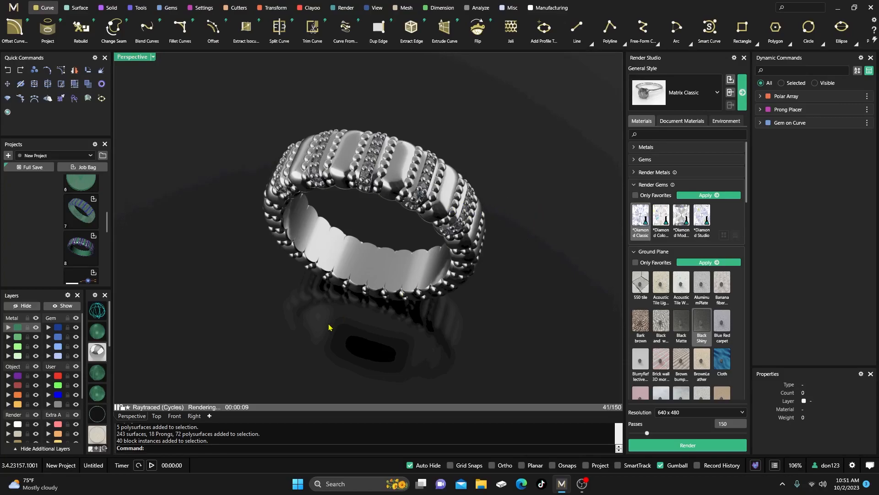
# - Enable the Standard Toolbar Group from the default toolbar file in Rhino Options and dock it above the viewport
pyautogui.write('Opto')
pyautogui.press('BackSpace')
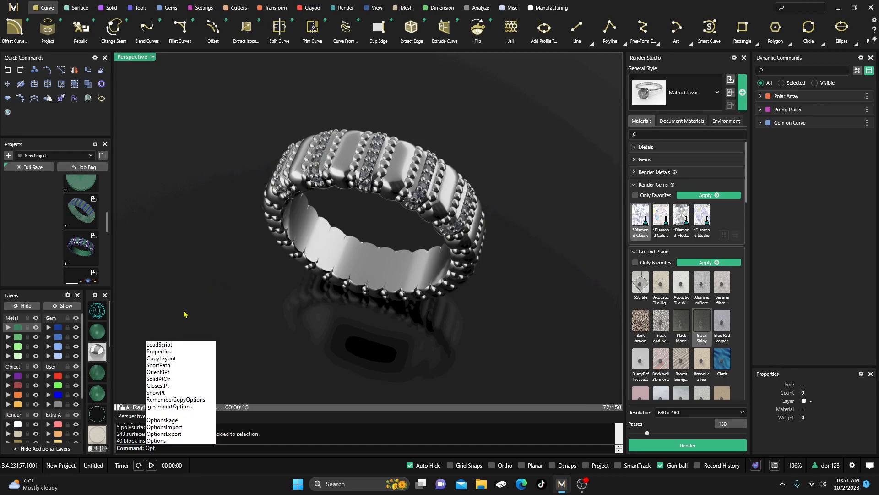
pyautogui.click(157, 441)
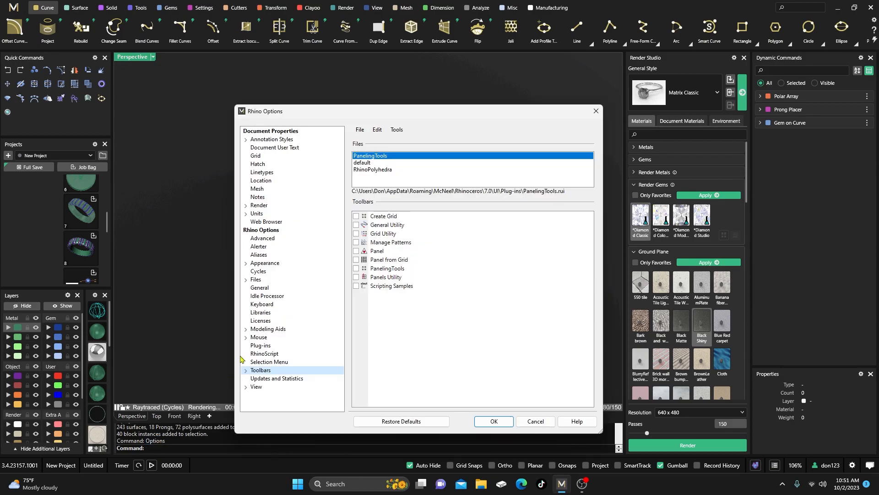
pyautogui.moveTo(375, 118); pyautogui.dragTo(362, 76)
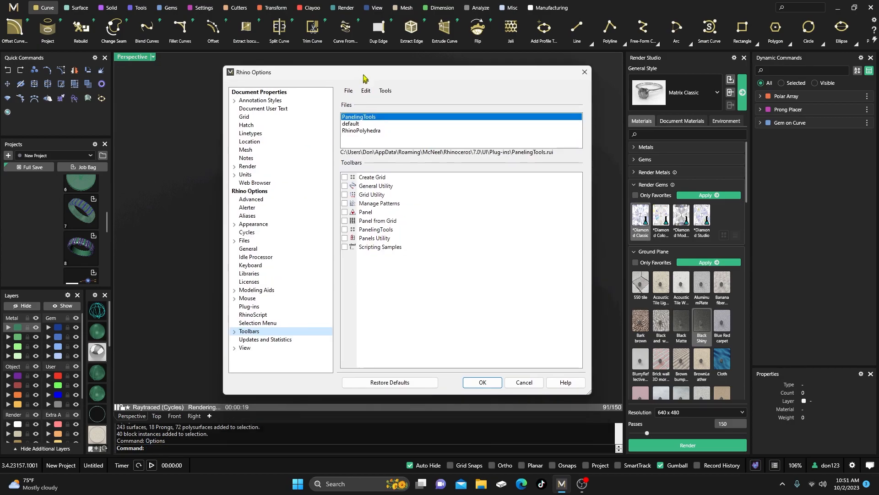
pyautogui.click(234, 328)
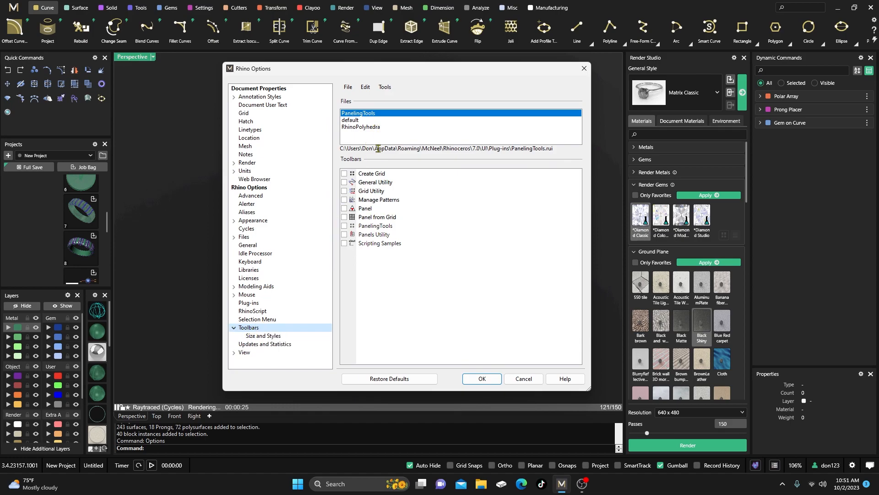
pyautogui.click(355, 121)
pyautogui.scroll(-10, 358, 247)
pyautogui.scroll(-20, 359, 247)
pyautogui.scroll(-2, 359, 247)
pyautogui.click(344, 287)
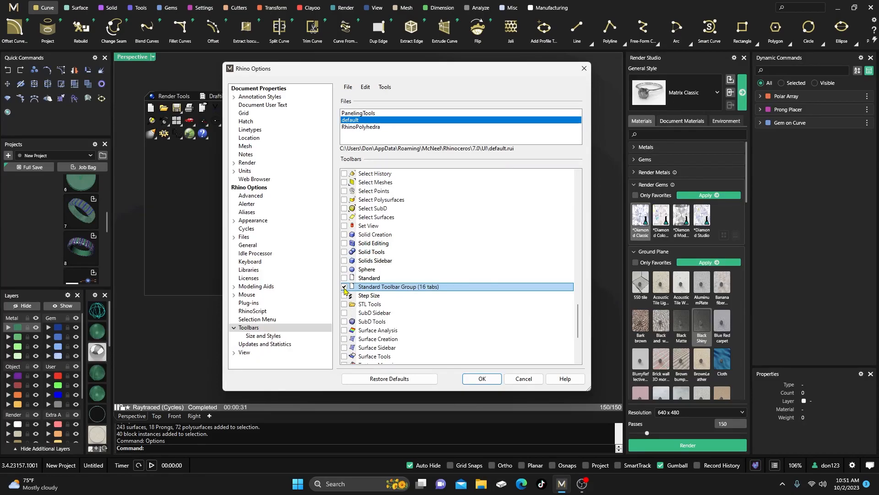
pyautogui.click(482, 378)
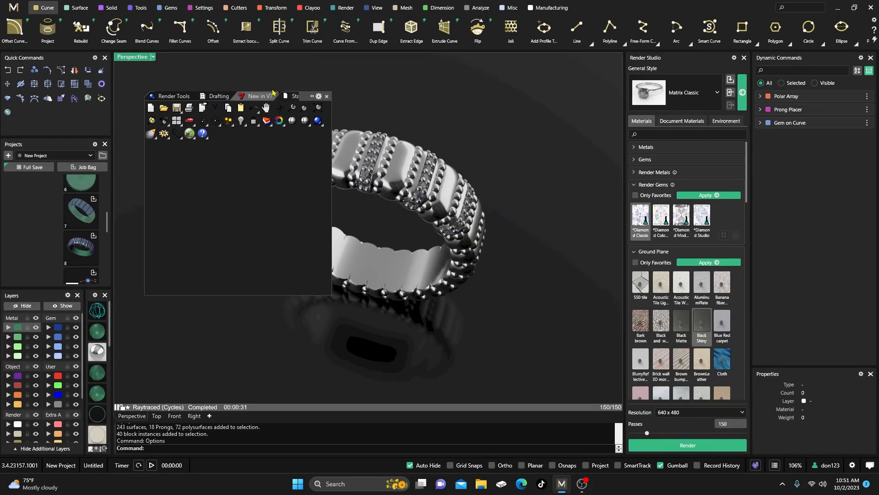
pyautogui.moveTo(302, 95); pyautogui.dragTo(320, 58)
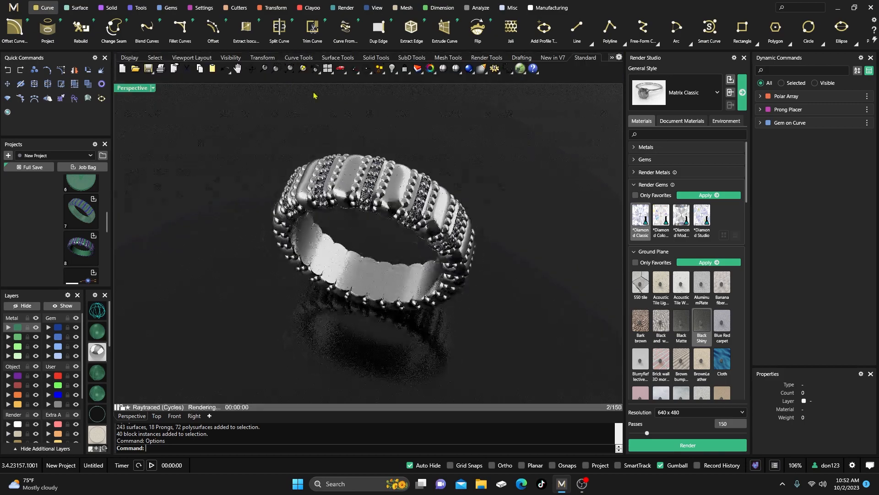
# - Open the Rhino properties and rendering panels and turn off the NVIDIA denoiser post effect
pyautogui.click(432, 69)
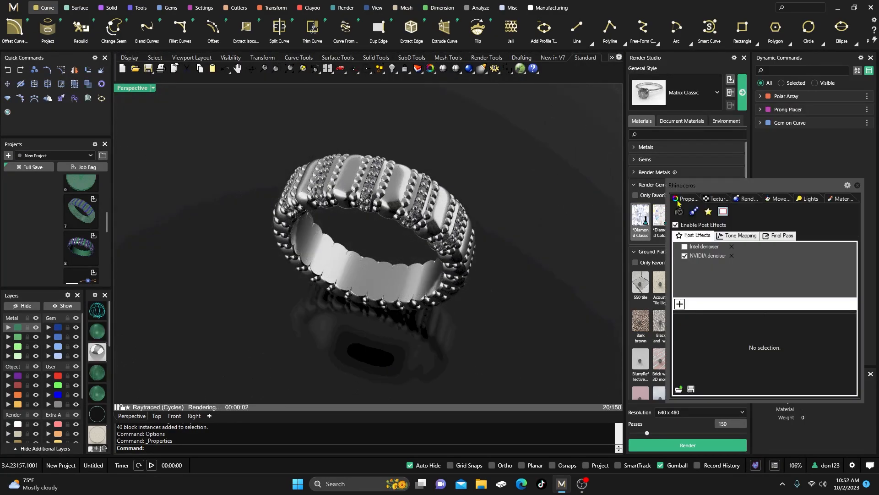
pyautogui.click(685, 256)
# - Hide the Rendering panel and show it again in the floating panel group to bring up its settings
pyautogui.rightClick(746, 199)
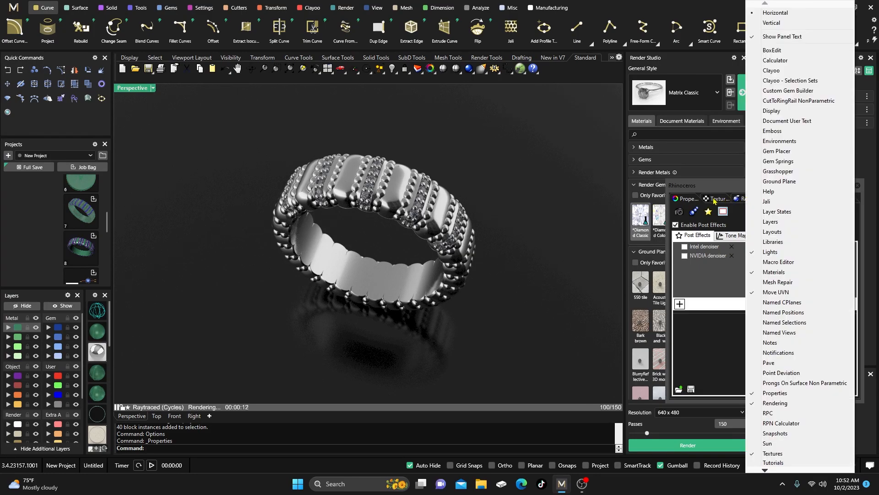
pyautogui.rightClick(713, 200)
pyautogui.rightClick(685, 201)
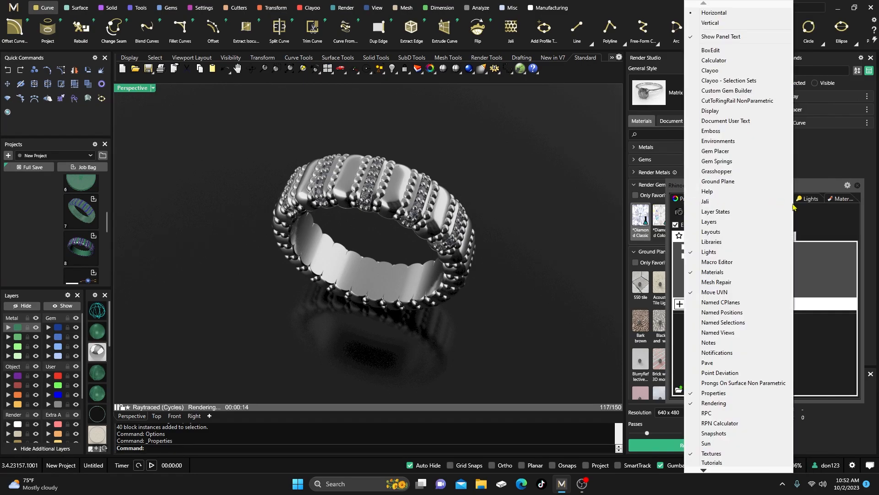
pyautogui.rightClick(806, 202)
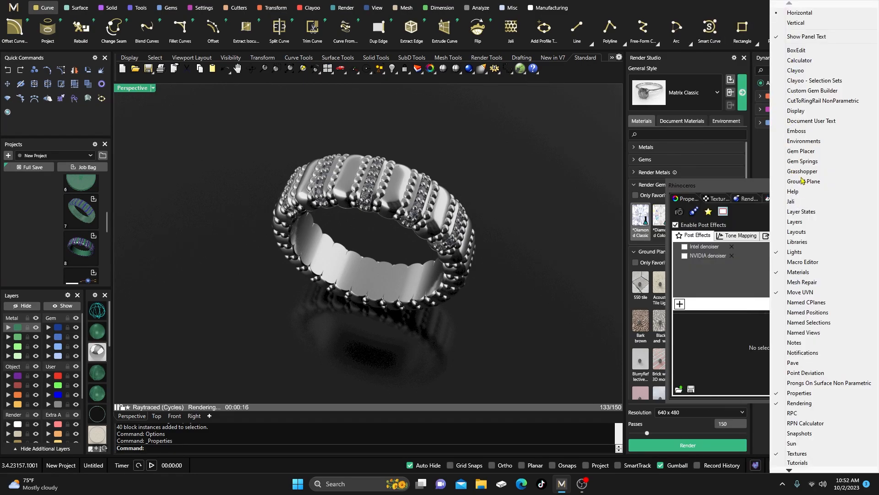
pyautogui.click(796, 404)
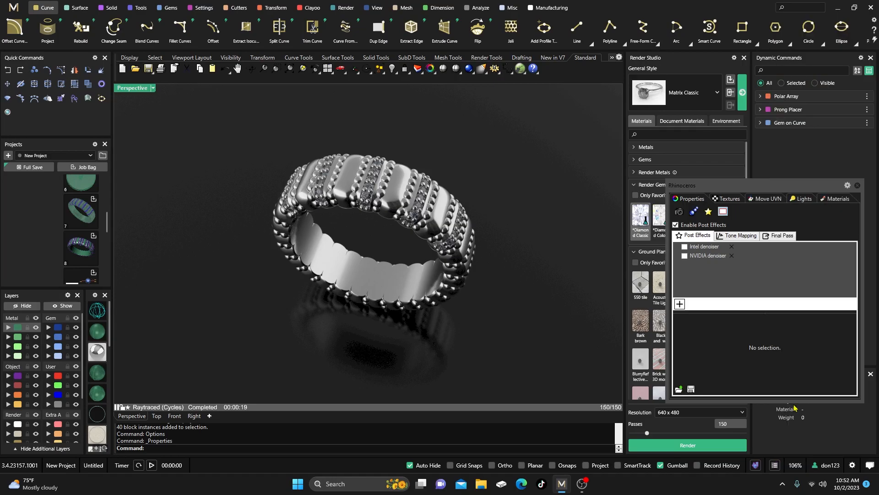
pyautogui.rightClick(738, 200)
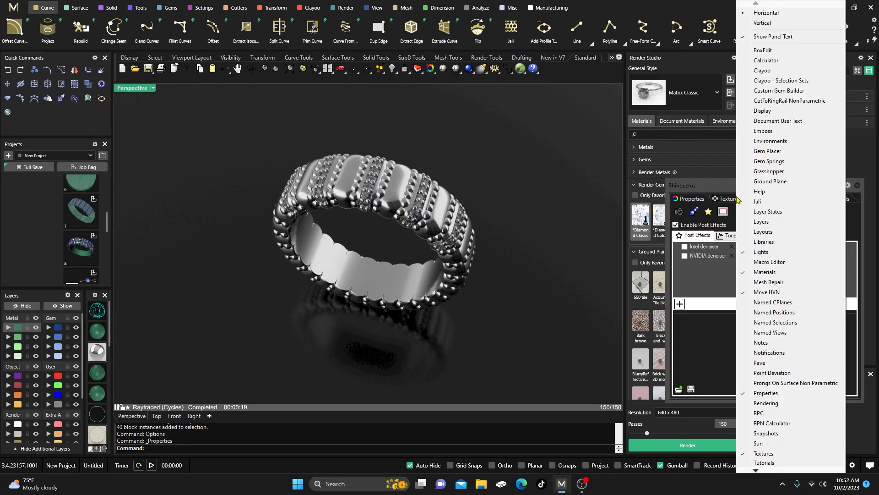
pyautogui.click(761, 403)
# - Move the floating Rendering panel and reset all render settings to their defaults
pyautogui.moveTo(838, 198); pyautogui.dragTo(701, 114)
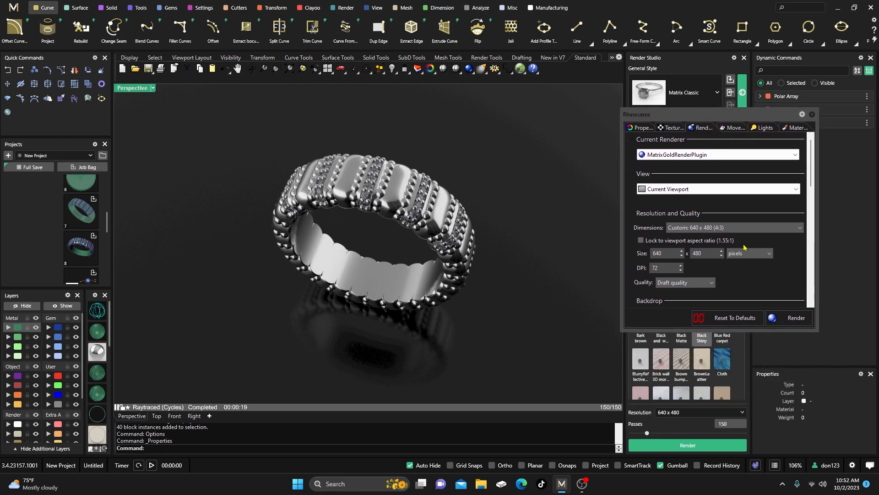
pyautogui.click(729, 318)
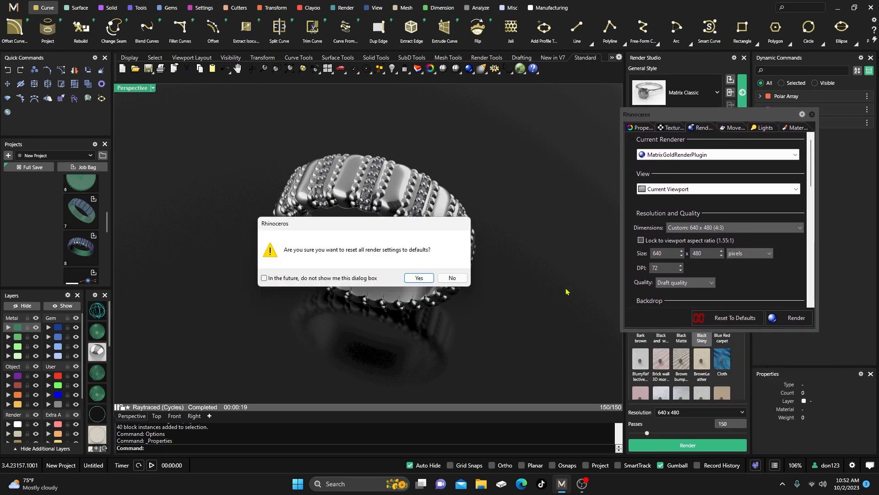
pyautogui.click(419, 278)
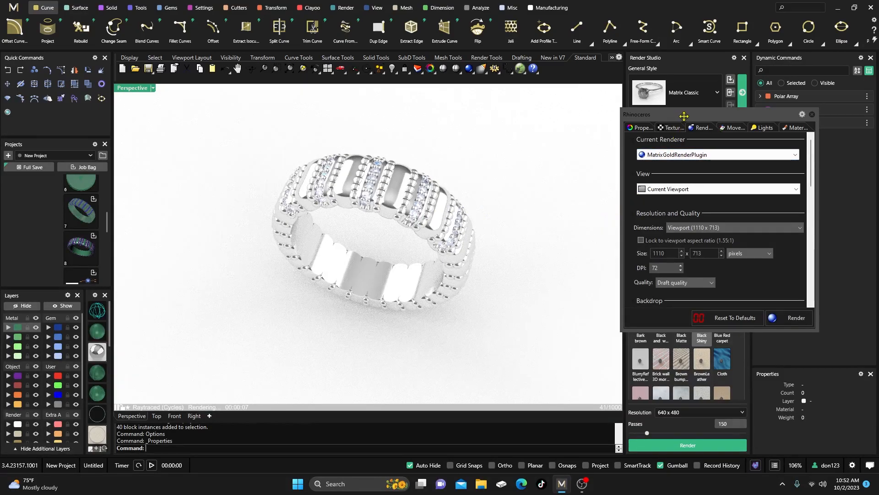
# - Reapply the Matrix Classic style with the Rendering panel moved clear, and choose Midnight as the general style
pyautogui.moveTo(684, 116); pyautogui.dragTo(697, 152)
pyautogui.click(743, 93)
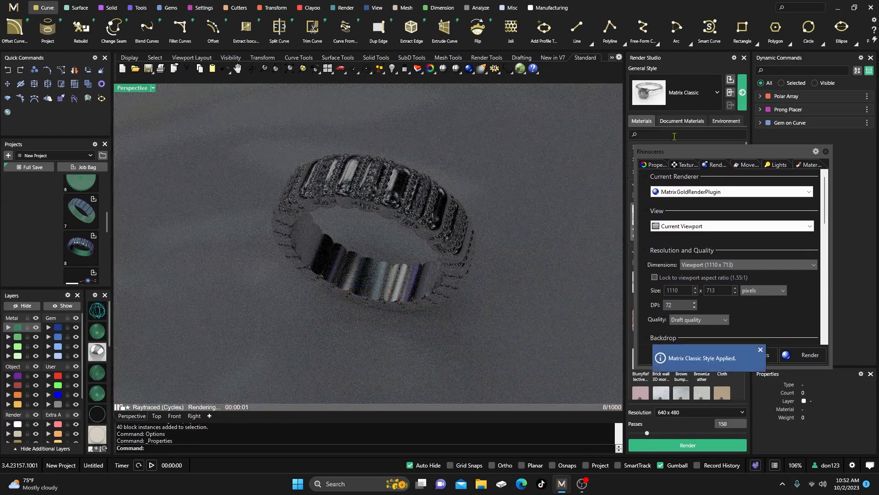
pyautogui.click(717, 93)
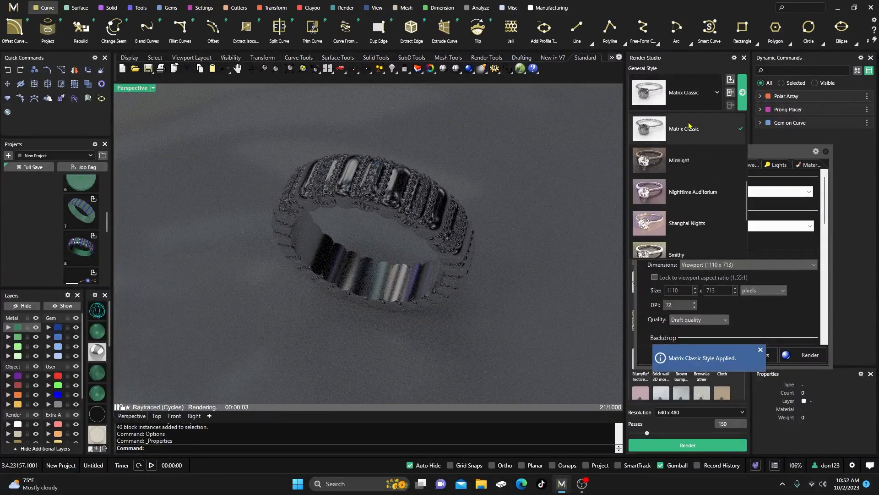
pyautogui.click(690, 160)
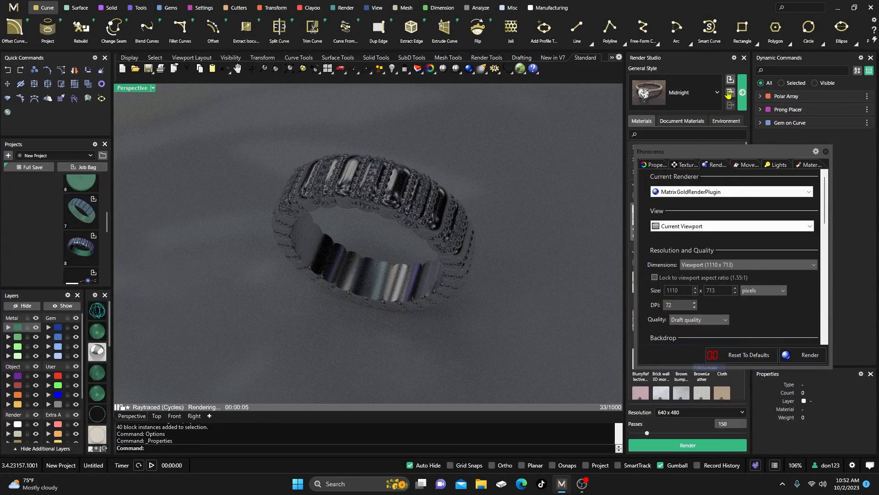
# - Set the HDR reflection map in Render Studio to Rhino Interior, with the floating Rendering panel moved out of the way
pyautogui.moveTo(701, 151); pyautogui.dragTo(37, 129)
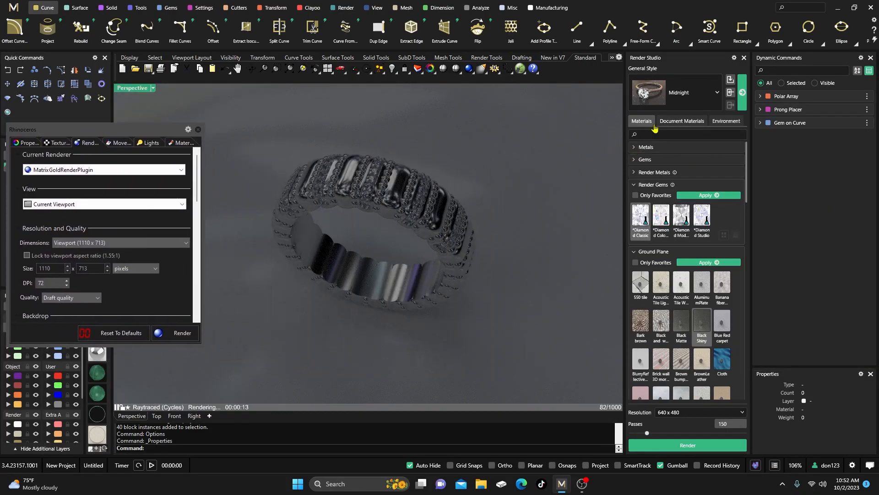
pyautogui.click(721, 124)
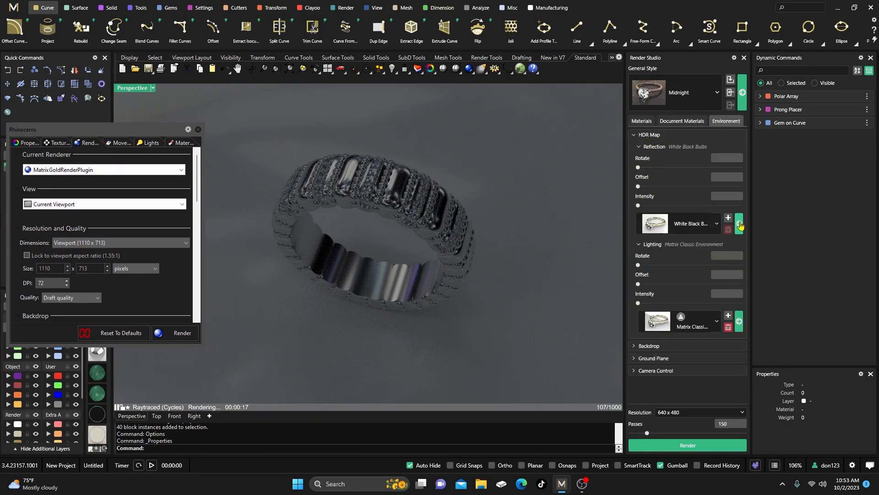
pyautogui.click(718, 224)
pyautogui.scroll(2, 694, 260)
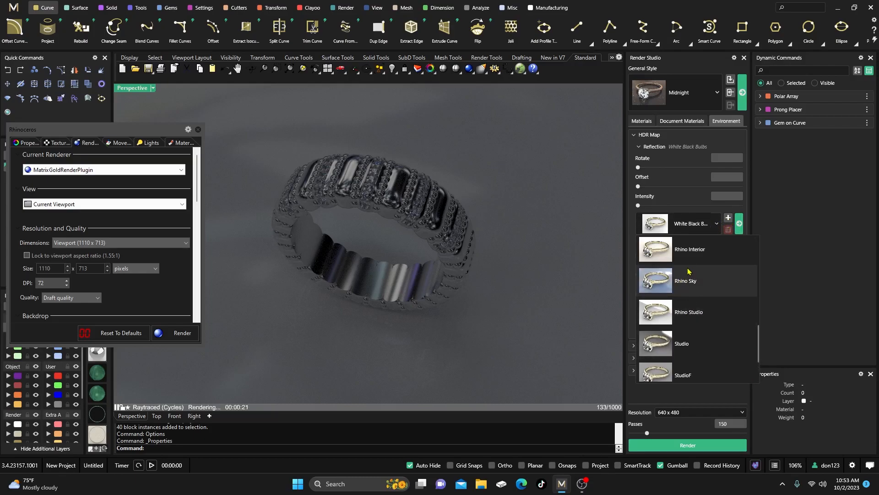
pyautogui.click(689, 250)
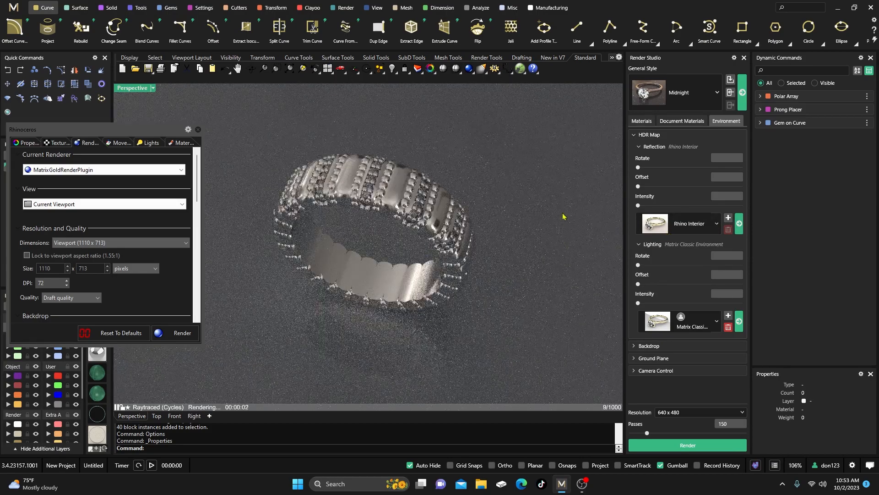
# - Change the backdrop's 360° environment to GemStudio in the Rendering settings
pyautogui.moveTo(126, 132); pyautogui.dragTo(718, 106)
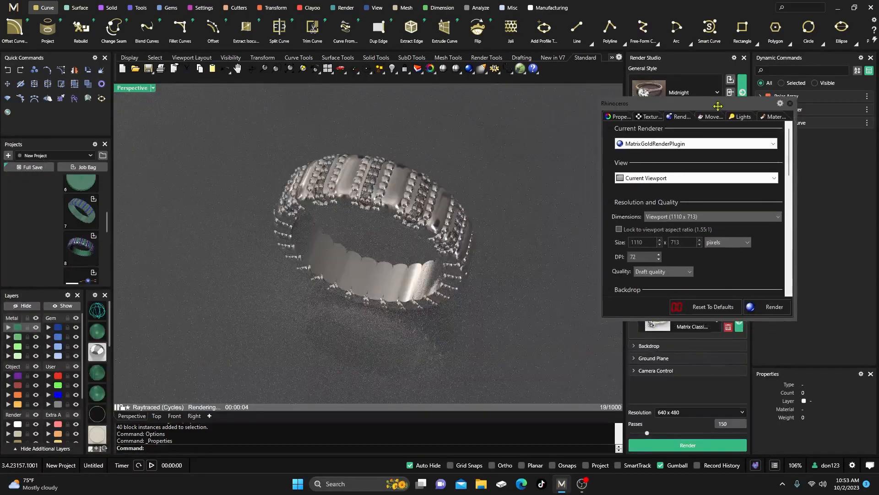
pyautogui.scroll(-2, 686, 196)
pyautogui.scroll(-1, 687, 196)
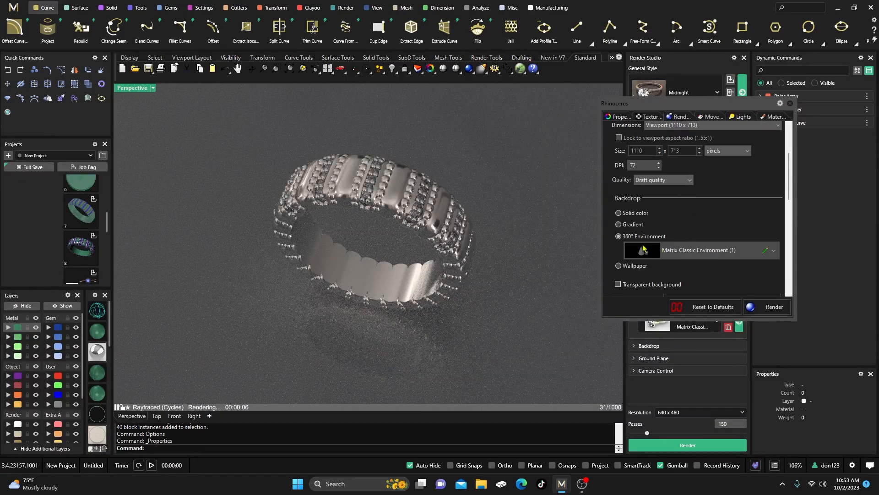
pyautogui.click(774, 251)
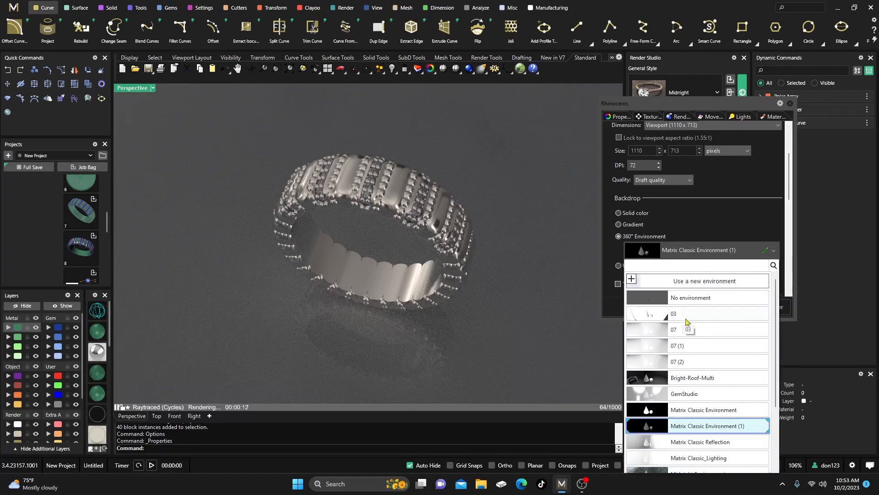
pyautogui.click(680, 396)
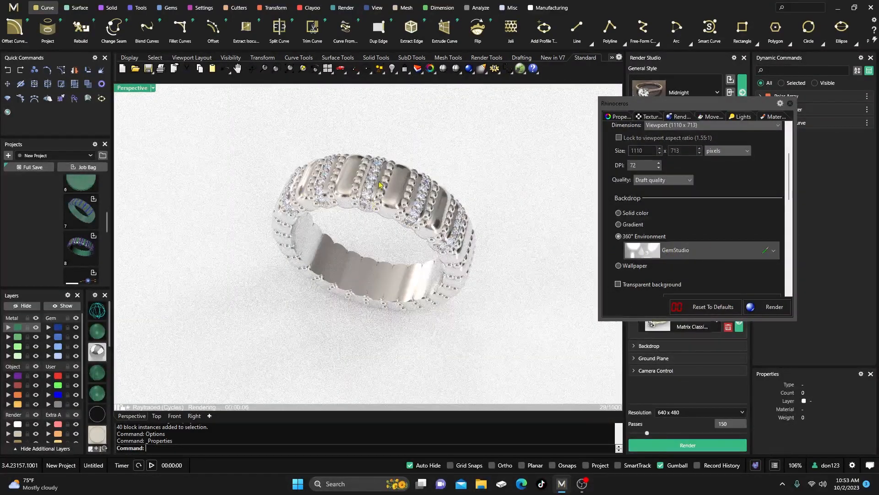
# - Apply the Black Shiny material to the ground plane
pyautogui.moveTo(676, 108); pyautogui.dragTo(167, 160)
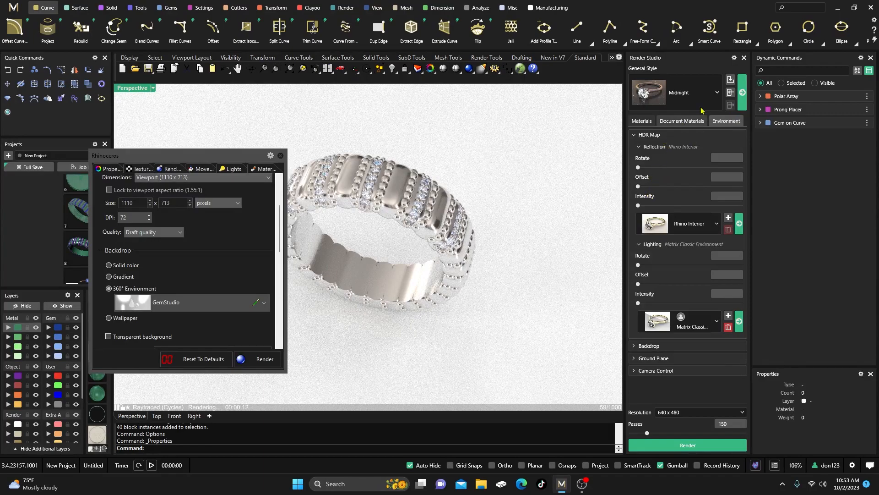
pyautogui.click(646, 123)
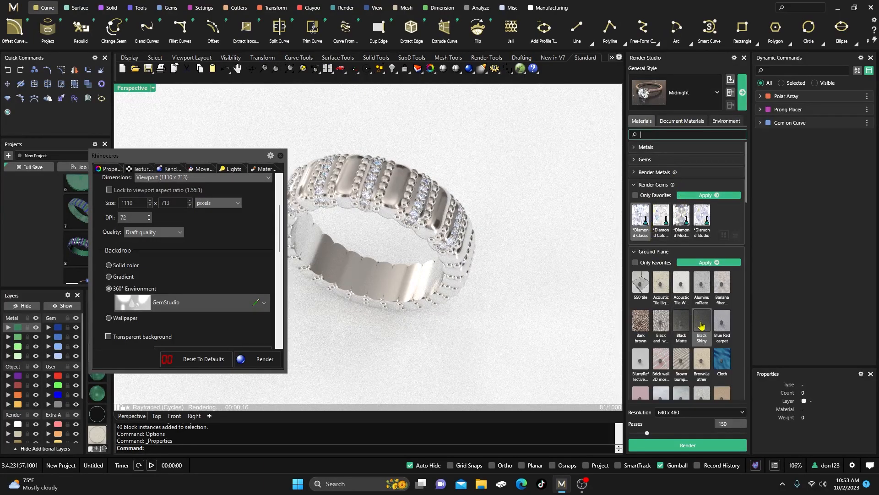
pyautogui.click(706, 263)
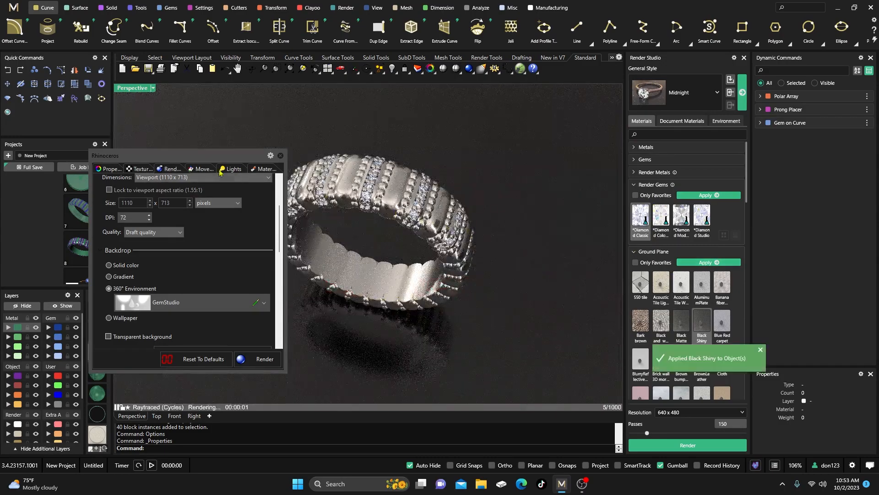
# - Try environment 07 as the 360° backdrop, and replace it with Rhino Studio
pyautogui.moveTo(205, 157); pyautogui.dragTo(682, 120)
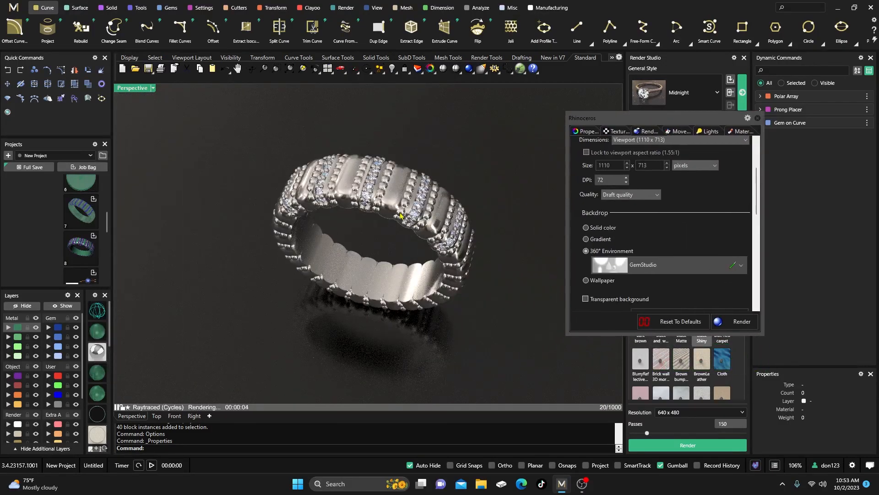
pyautogui.click(742, 266)
pyautogui.click(654, 348)
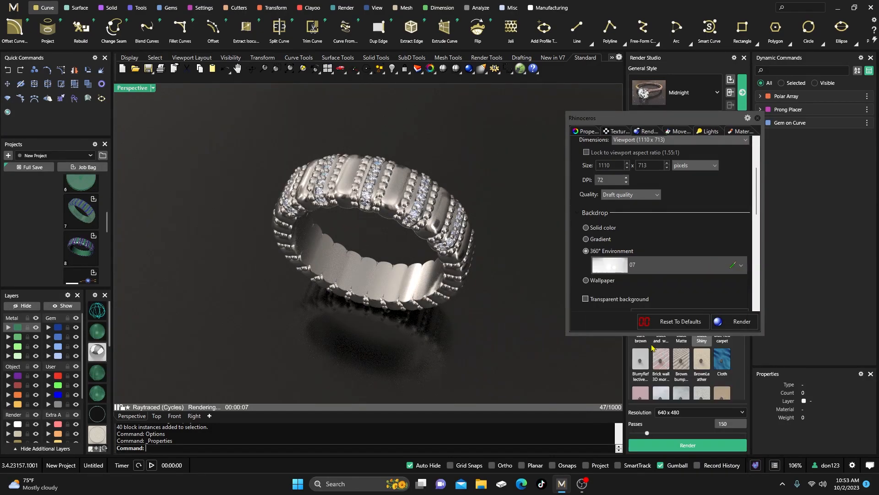
pyautogui.click(742, 266)
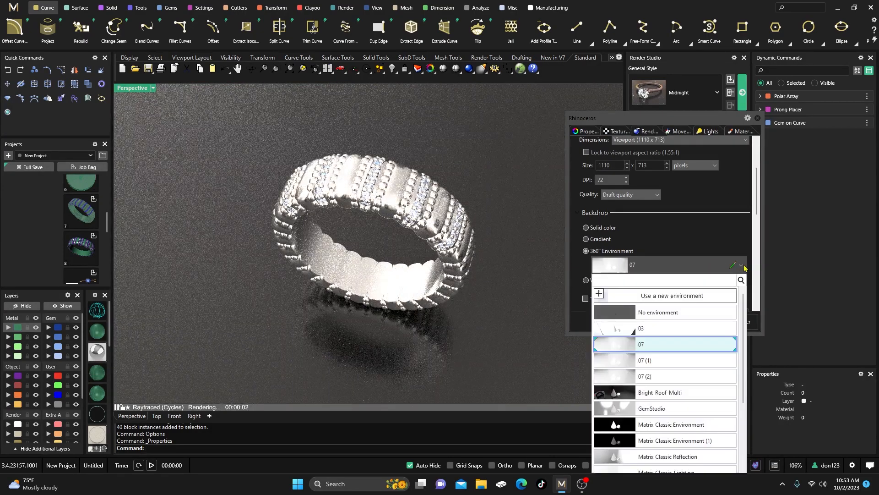
pyautogui.scroll(-4, 658, 399)
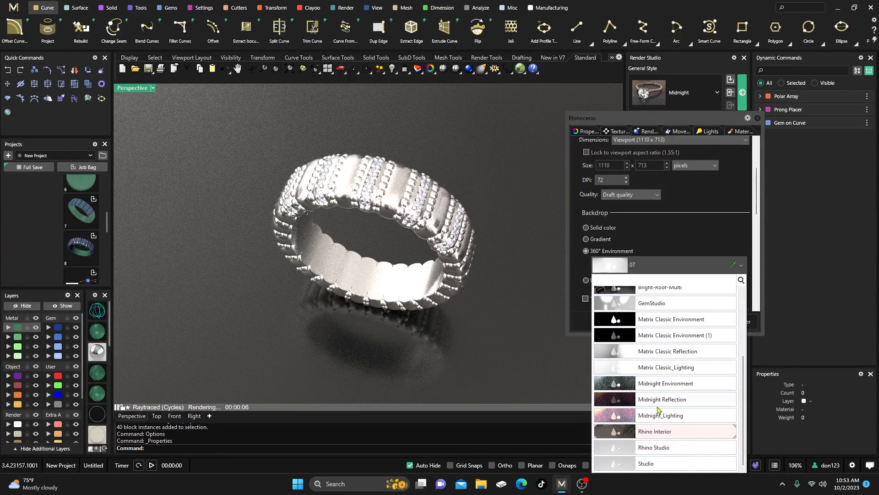
pyautogui.click(648, 449)
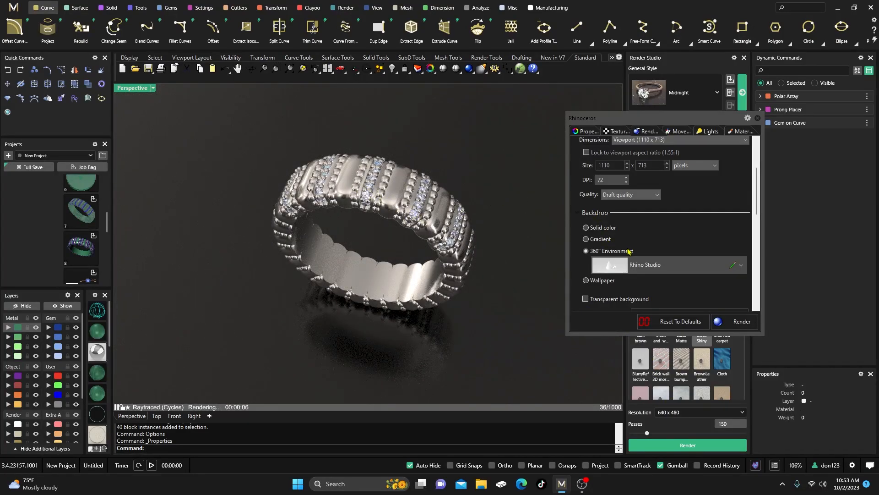
# - Set the custom environment for reflections to Matrix Classic_Lighting
pyautogui.scroll(-2, 623, 235)
pyautogui.scroll(-4, 623, 235)
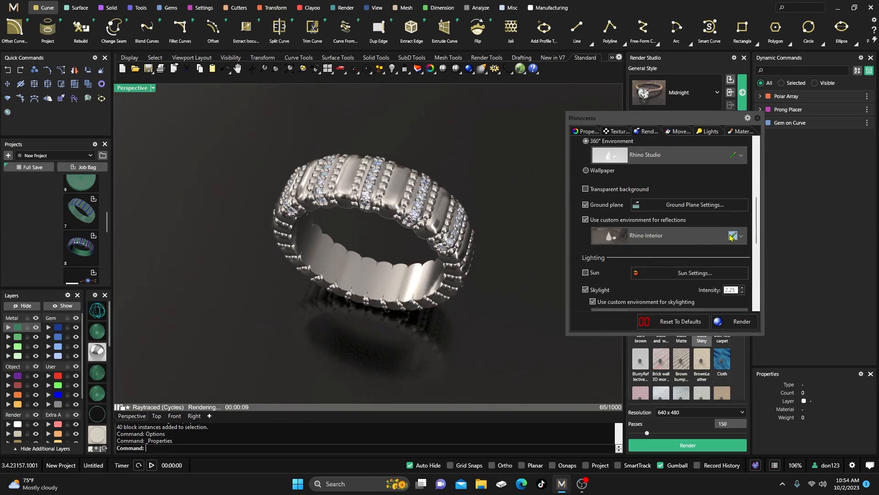
pyautogui.click(741, 236)
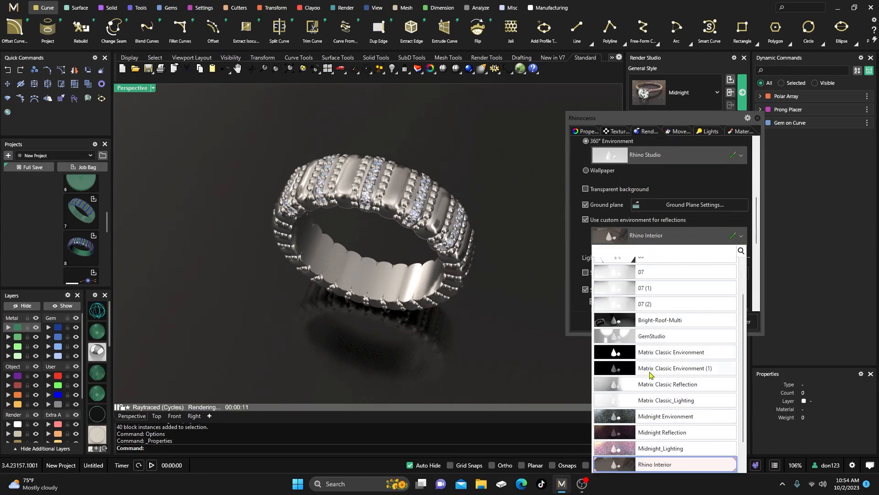
pyautogui.click(657, 400)
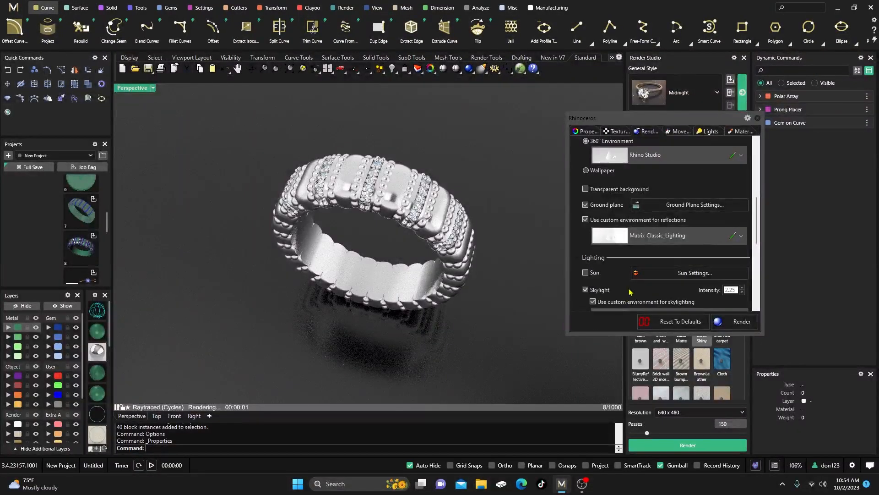
# - Set the custom skylighting environment to Midnight_Lighting
pyautogui.scroll(-3, 632, 288)
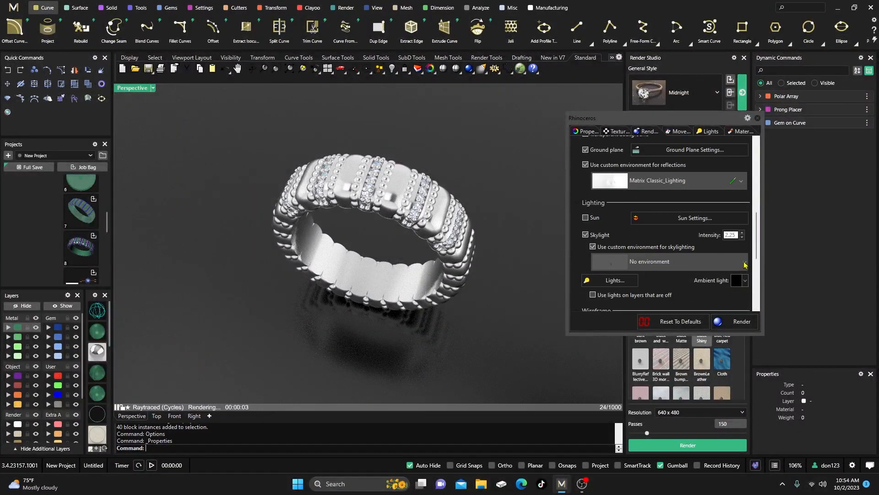
pyautogui.click(745, 263)
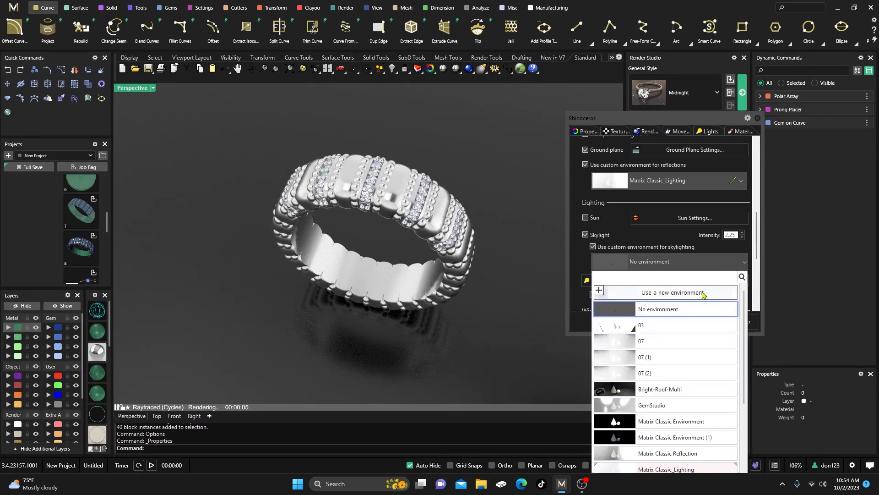
pyautogui.scroll(-2, 659, 366)
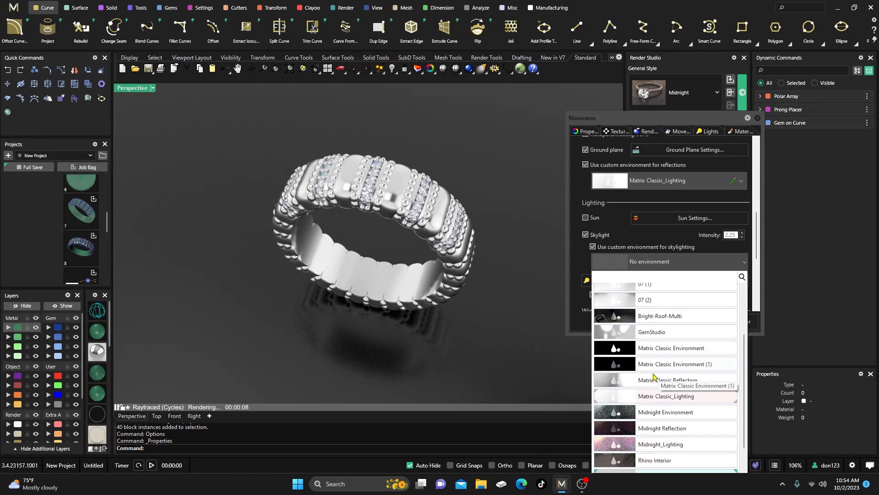
pyautogui.click(661, 445)
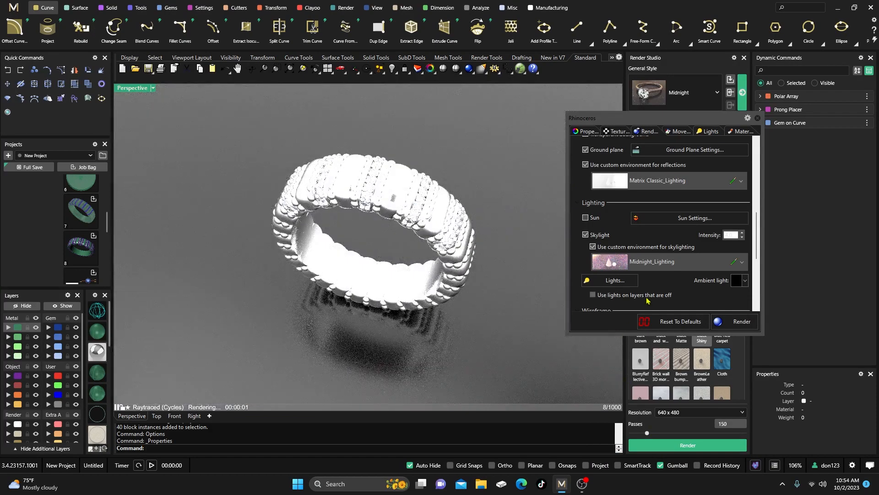
# - Switch the custom skylighting environment to 07
pyautogui.click(742, 264)
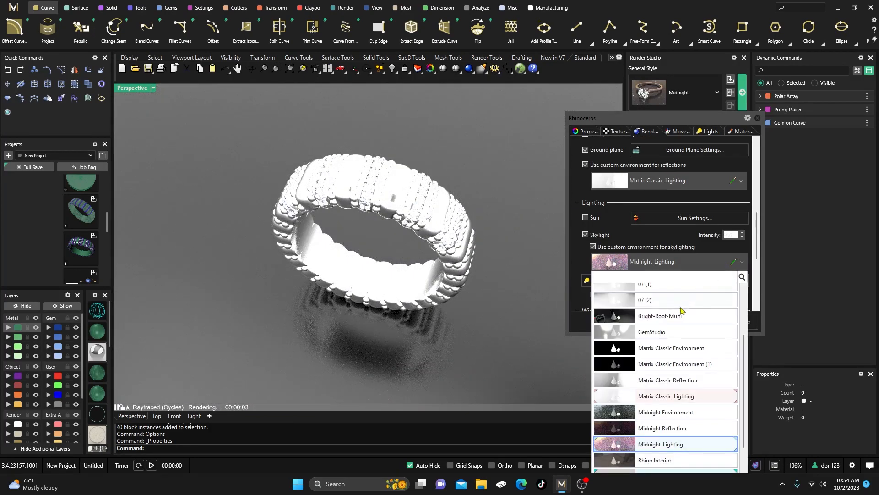
pyautogui.scroll(3, 673, 336)
pyautogui.scroll(1, 664, 331)
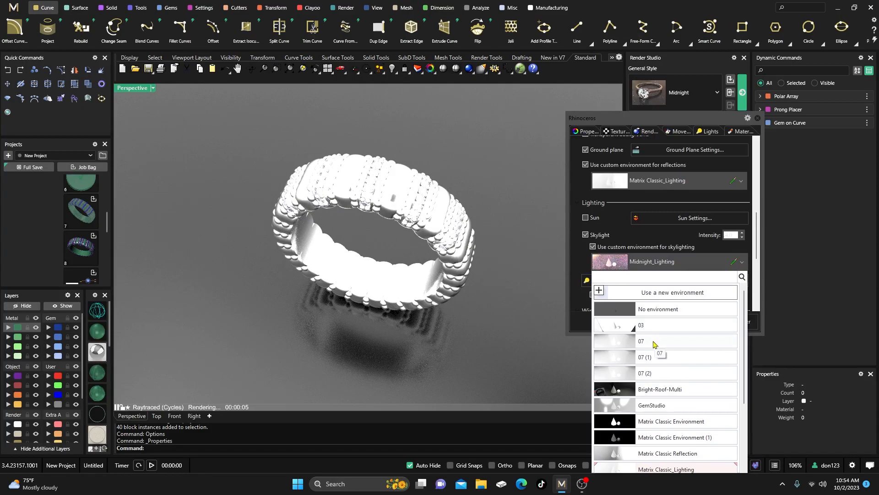
pyautogui.click(654, 342)
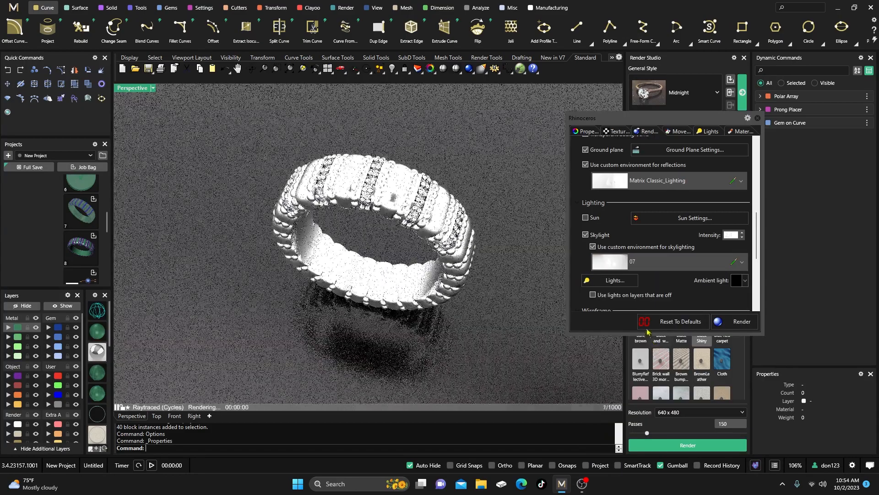
# - Change the custom skylighting environment to Matrix Classic Reflection and examine the ring up close
pyautogui.click(742, 264)
pyautogui.scroll(-5, 666, 336)
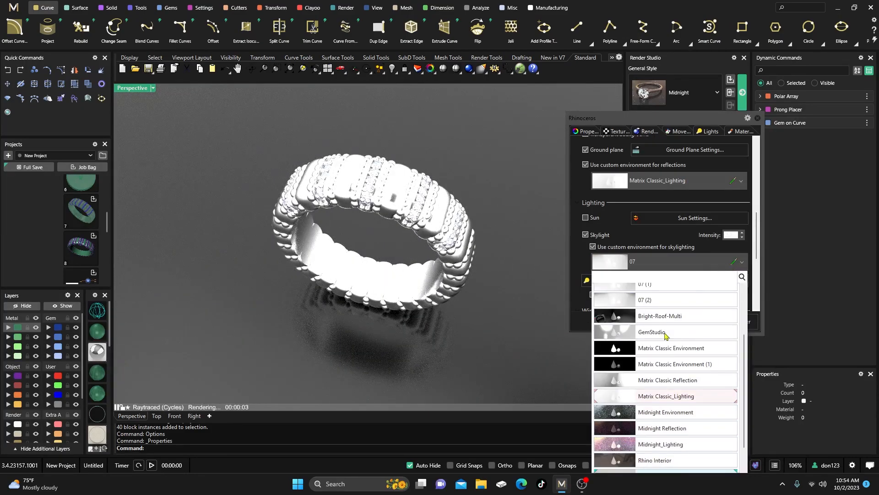
pyautogui.click(686, 350)
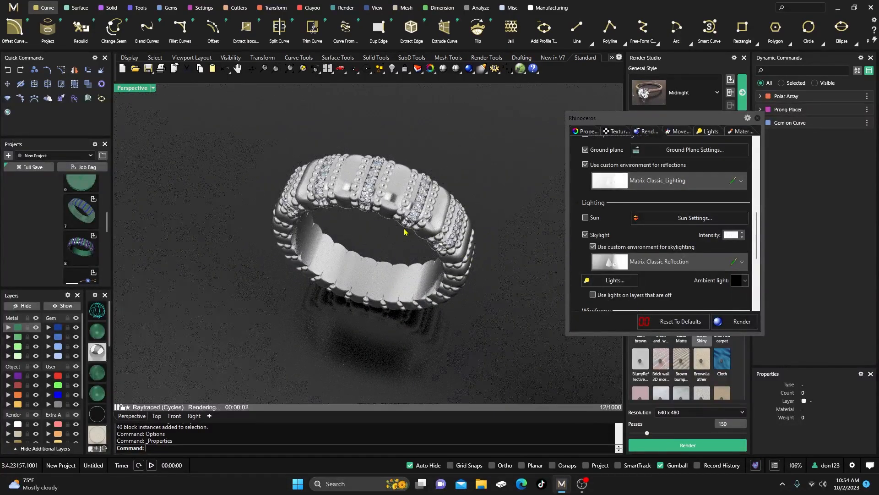
pyautogui.scroll(2, 405, 233)
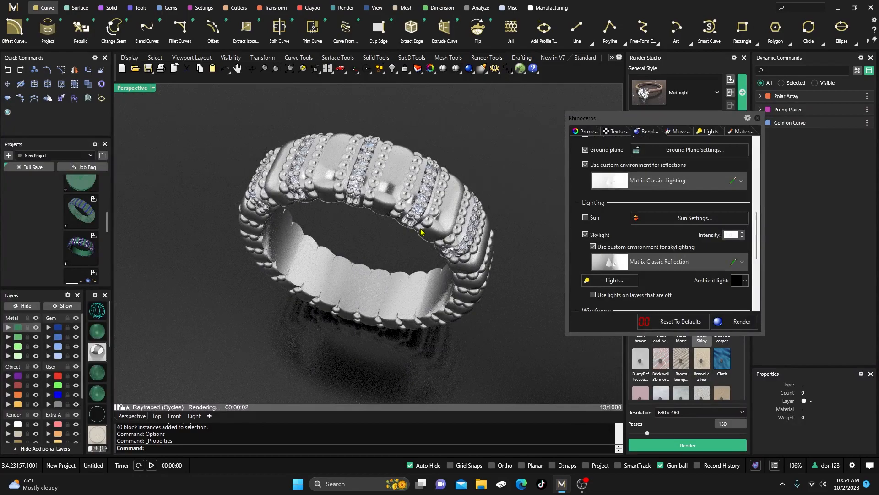
# - Reset all render settings to their defaults and confirm the reset
pyautogui.moveTo(660, 122); pyautogui.dragTo(664, 139)
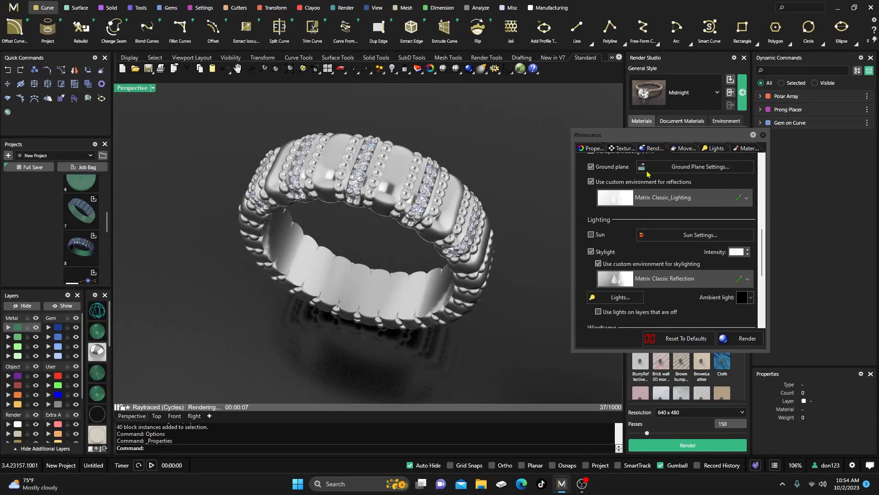
pyautogui.click(674, 340)
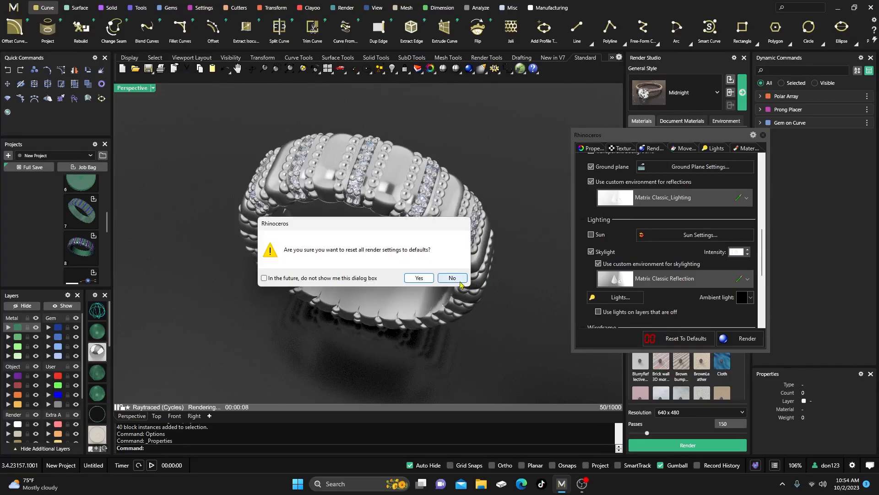
pyautogui.click(419, 278)
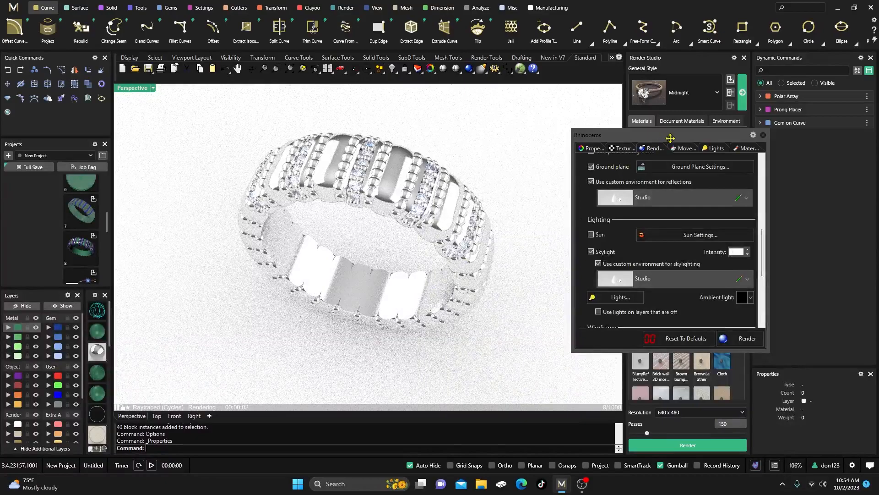
# - Reapply the Midnight general style, and replace it by choosing and applying the Matrix Classic style
pyautogui.moveTo(670, 137); pyautogui.dragTo(104, 163)
pyautogui.click(742, 98)
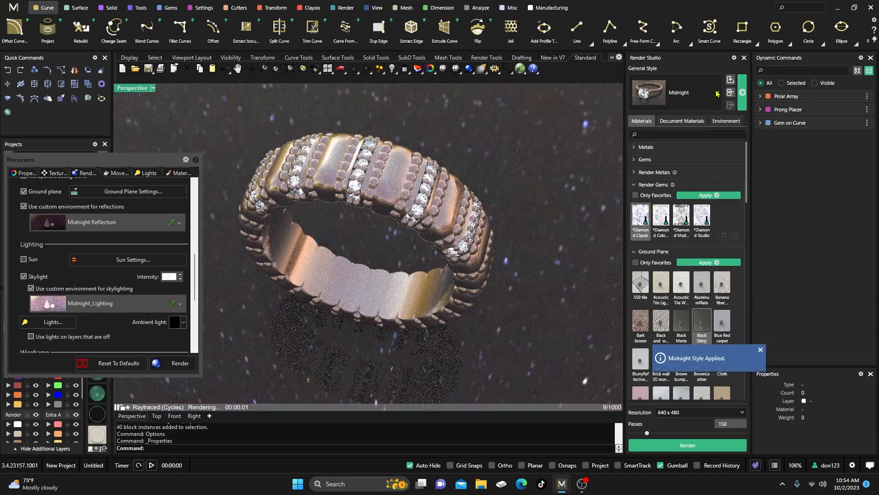
pyautogui.click(718, 93)
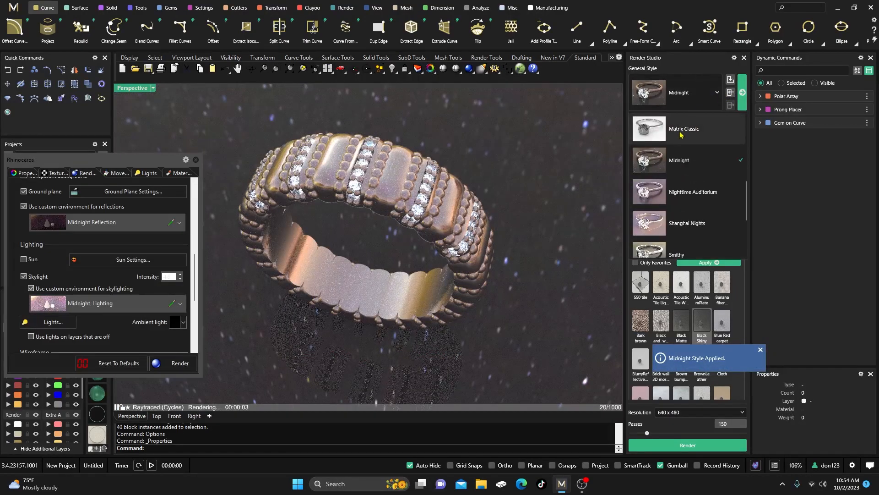
pyautogui.click(680, 133)
pyautogui.click(742, 92)
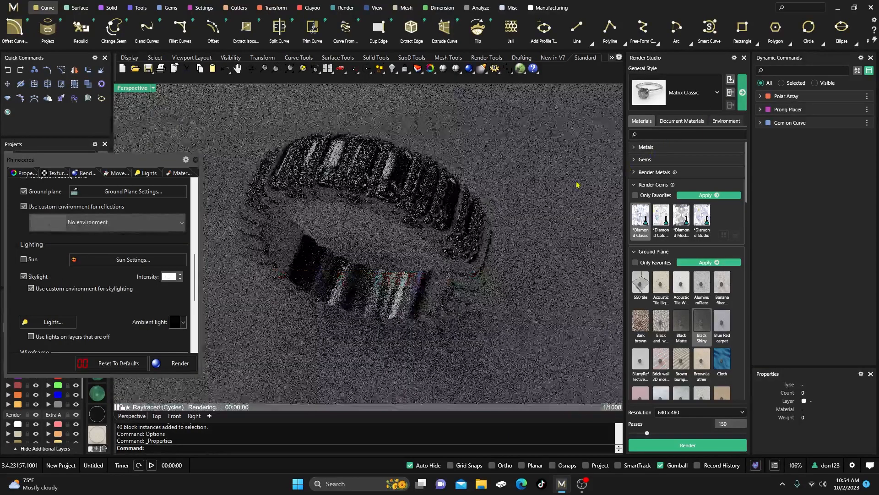
# - Choose the Studio HDR map for the environment's reflection and apply it to the ring scene
pyautogui.click(720, 122)
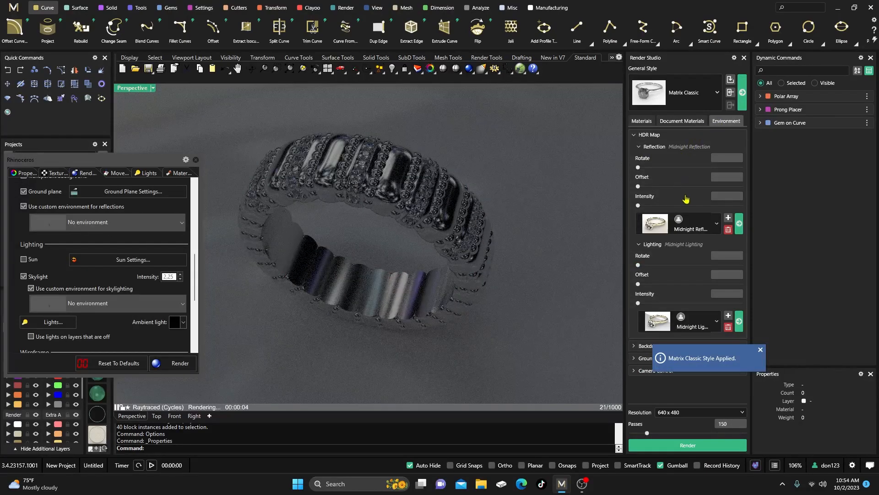
pyautogui.click(716, 225)
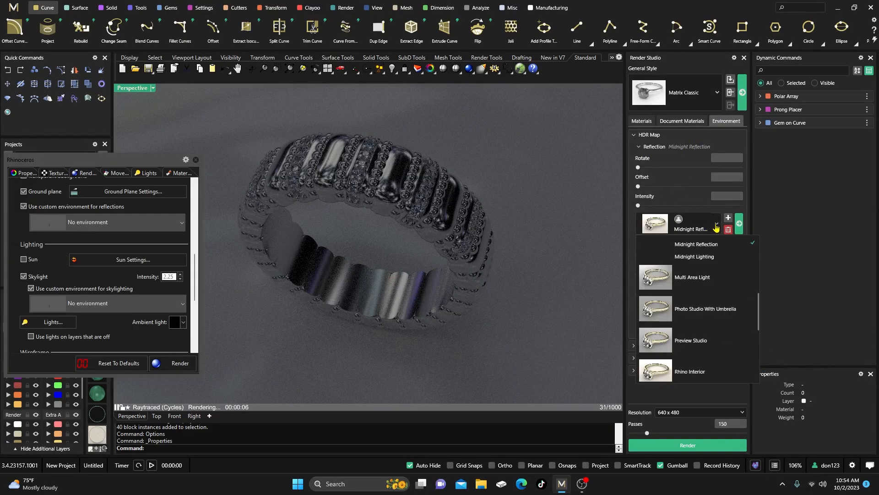
pyautogui.scroll(-5, 699, 263)
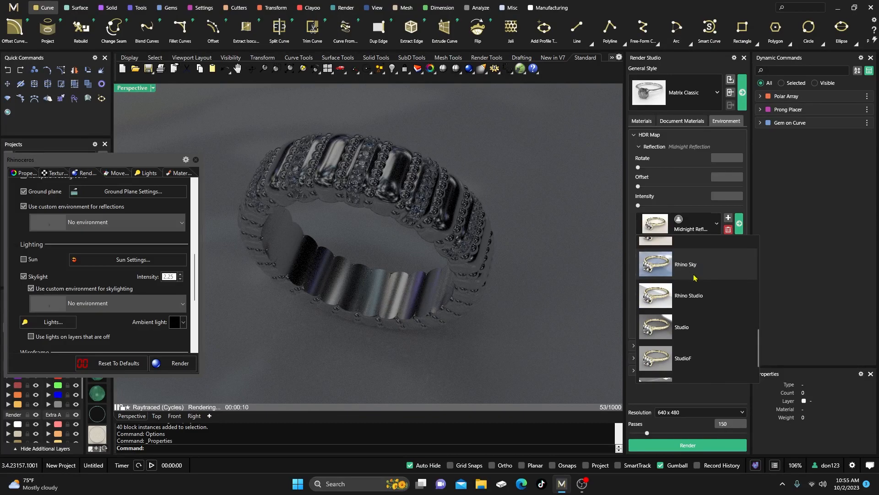
pyautogui.click(682, 327)
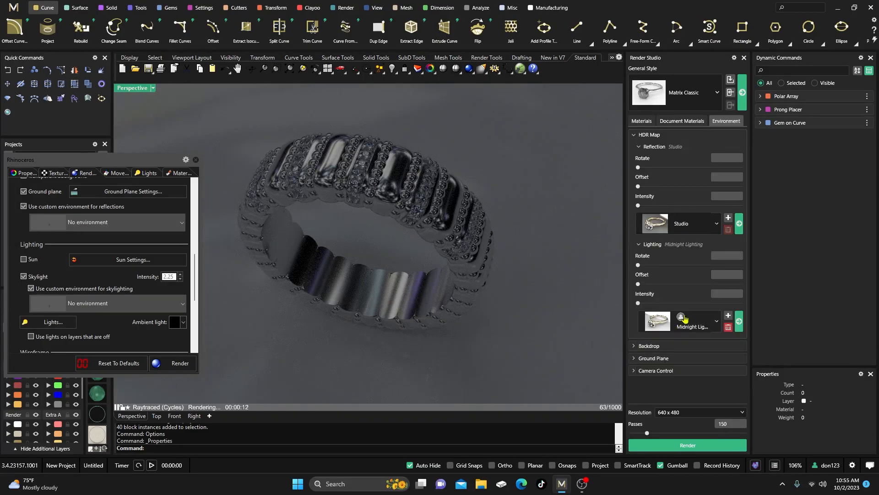
pyautogui.click(742, 229)
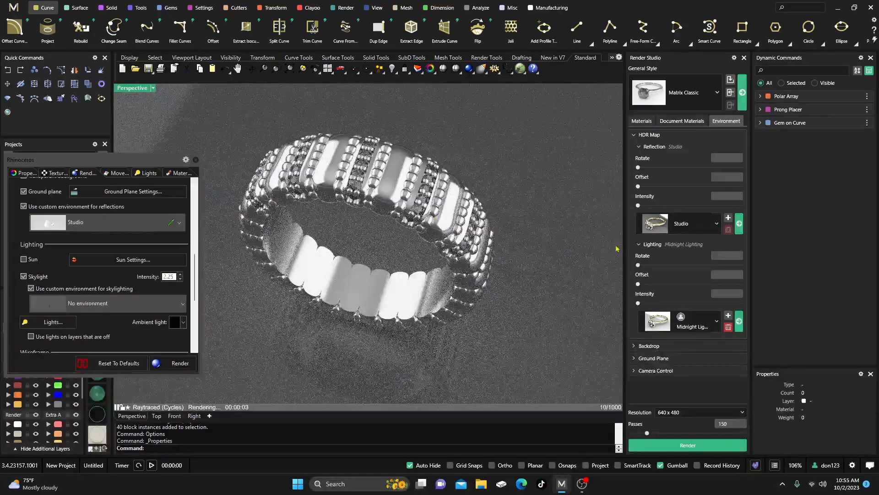
# - Apply the Midnight Lighting HDR map to the environment's lighting, and replace it with the Studio map
pyautogui.click(739, 320)
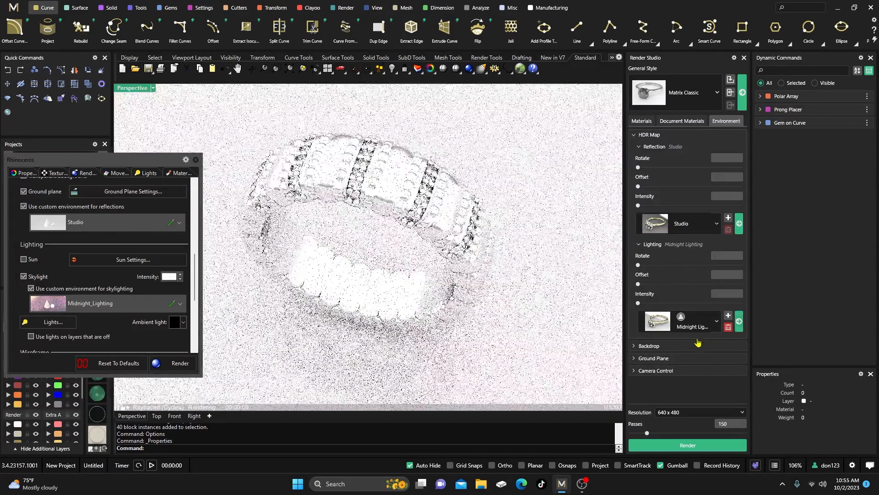
pyautogui.click(717, 325)
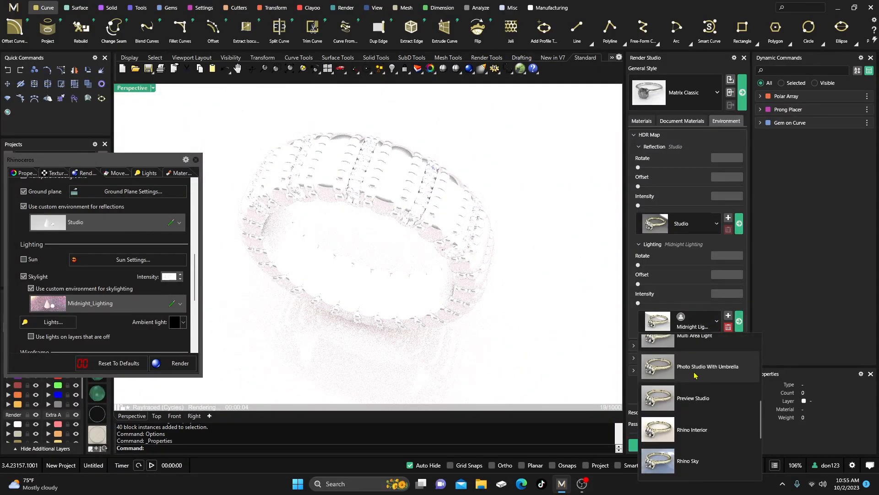
pyautogui.scroll(-1, 693, 380)
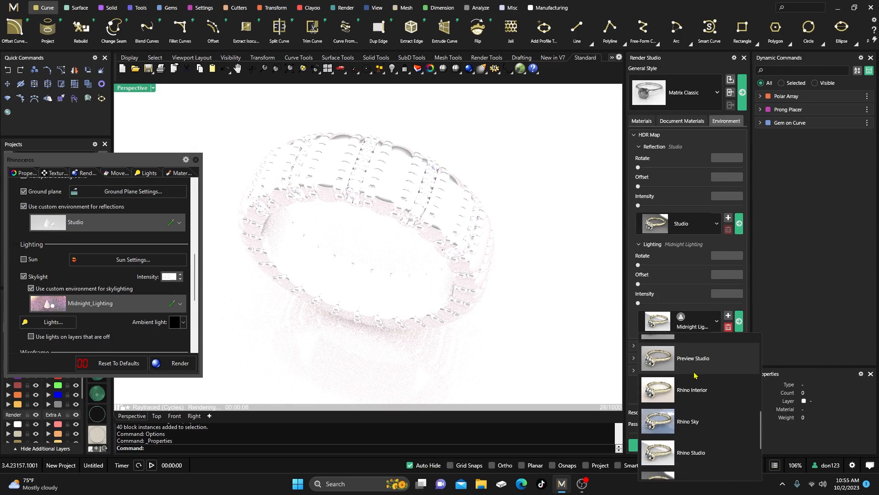
pyautogui.scroll(2, 687, 392)
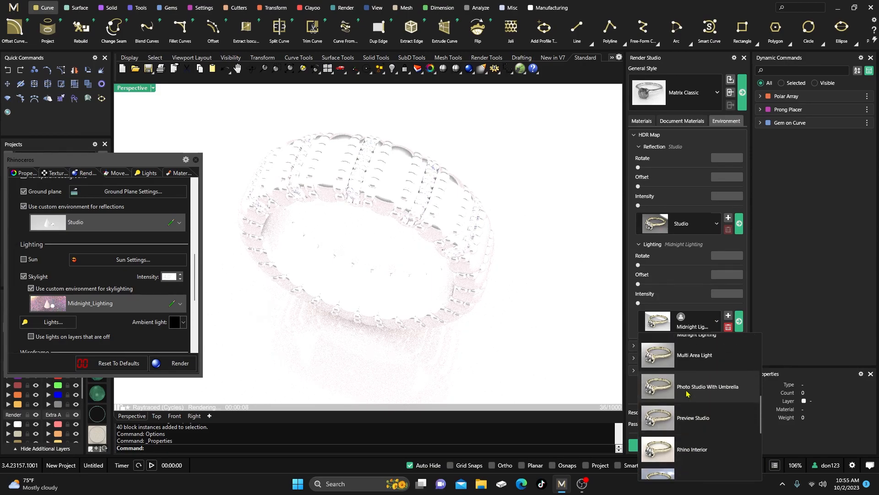
pyautogui.scroll(-3, 687, 393)
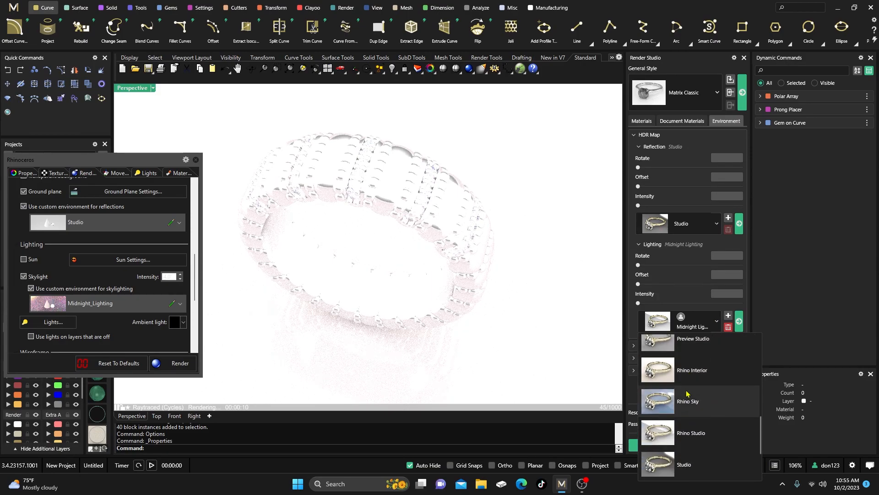
pyautogui.scroll(1, 687, 393)
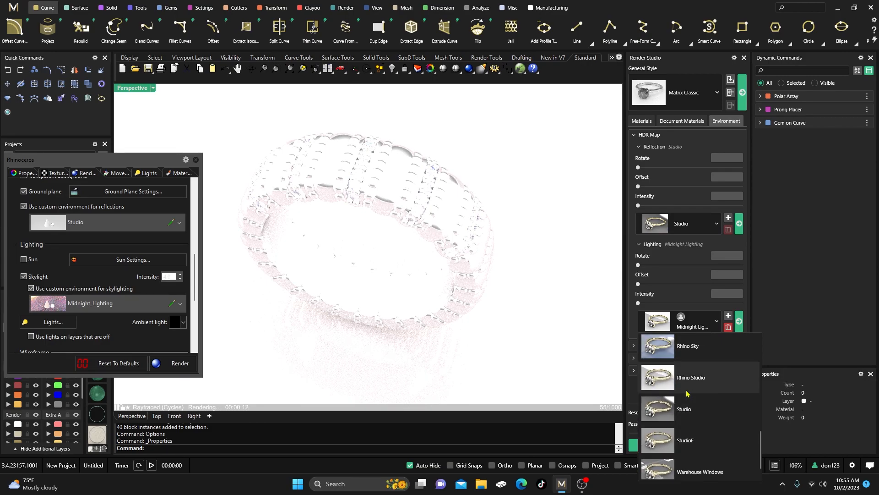
pyautogui.click(685, 409)
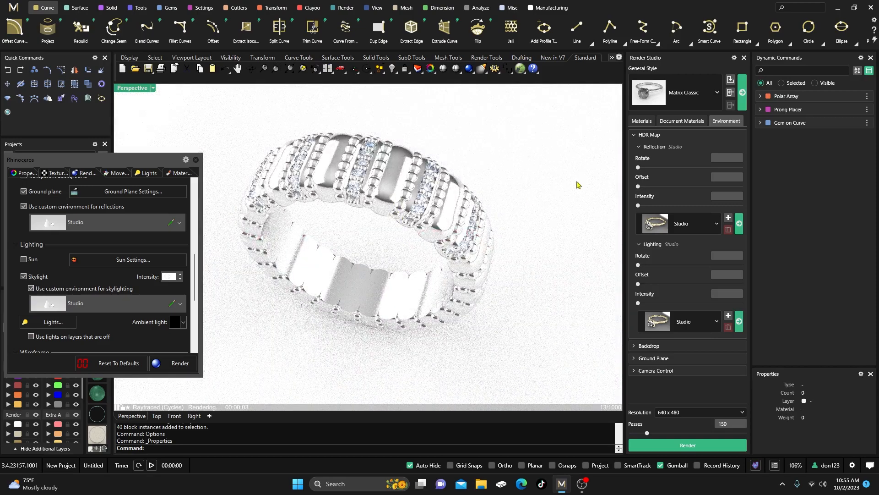
# - Apply the Black Shiny material to the ground plane
pyautogui.click(642, 121)
pyautogui.click(702, 323)
pyautogui.click(714, 263)
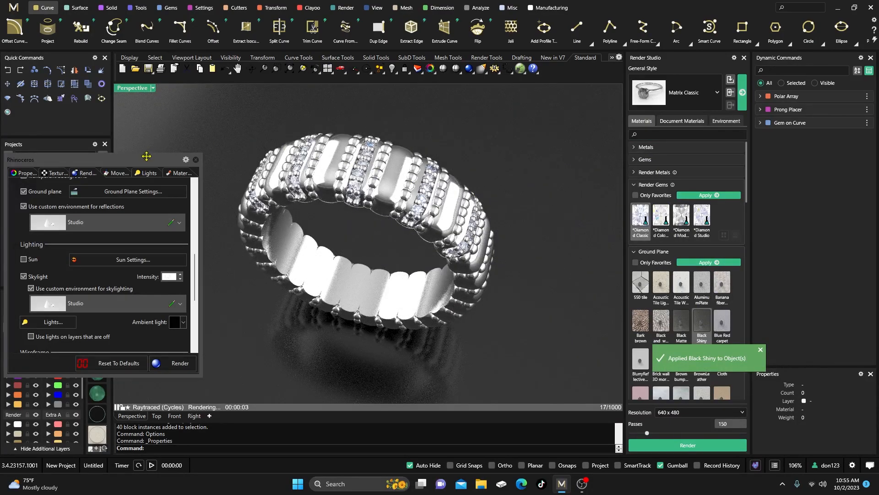
pyautogui.click(734, 59)
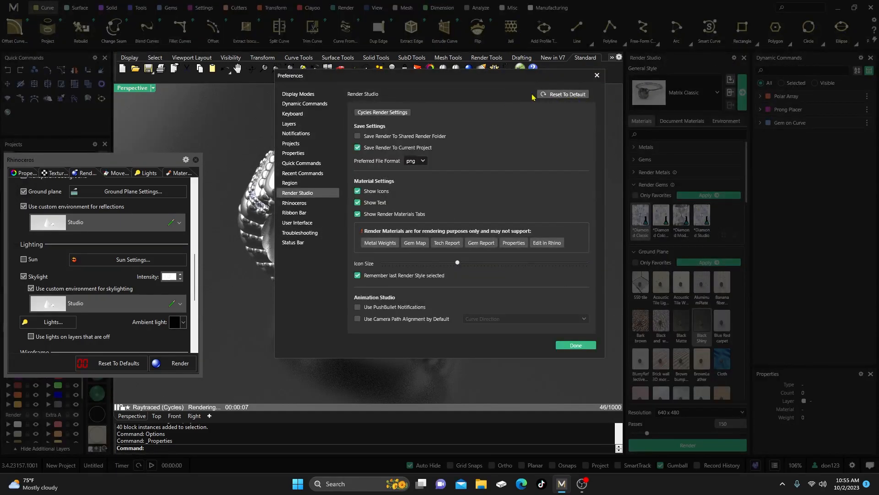
pyautogui.click(295, 234)
pyautogui.click(597, 76)
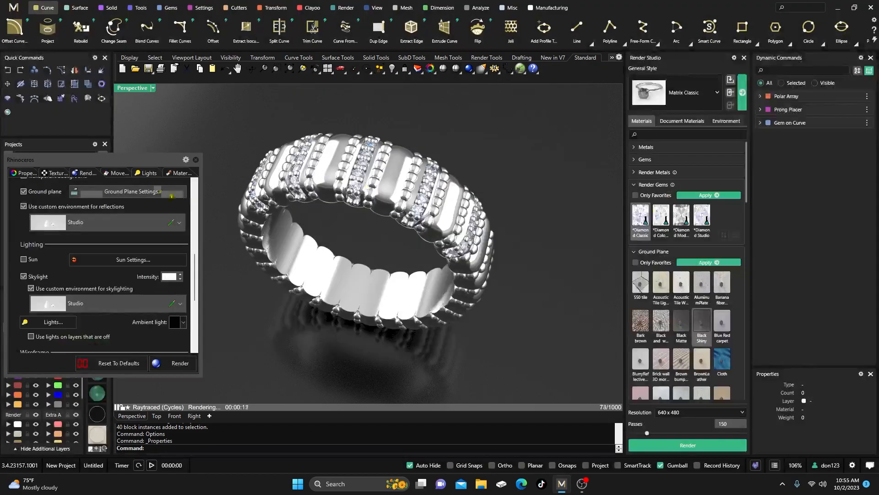
# - Reset all render settings to their defaults, close the floating settings window, and view the ring from another angle
pyautogui.moveTo(124, 156); pyautogui.dragTo(154, 120)
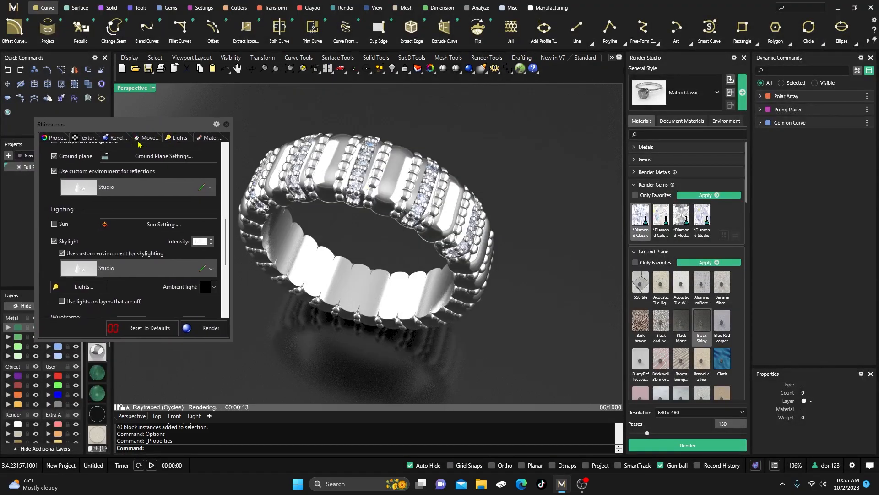
pyautogui.scroll(-3, 136, 315)
pyautogui.click(152, 328)
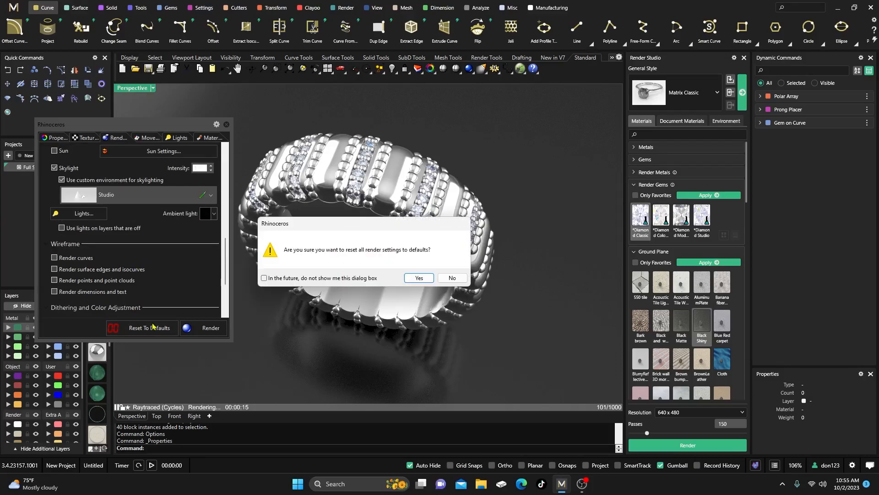
pyautogui.click(418, 278)
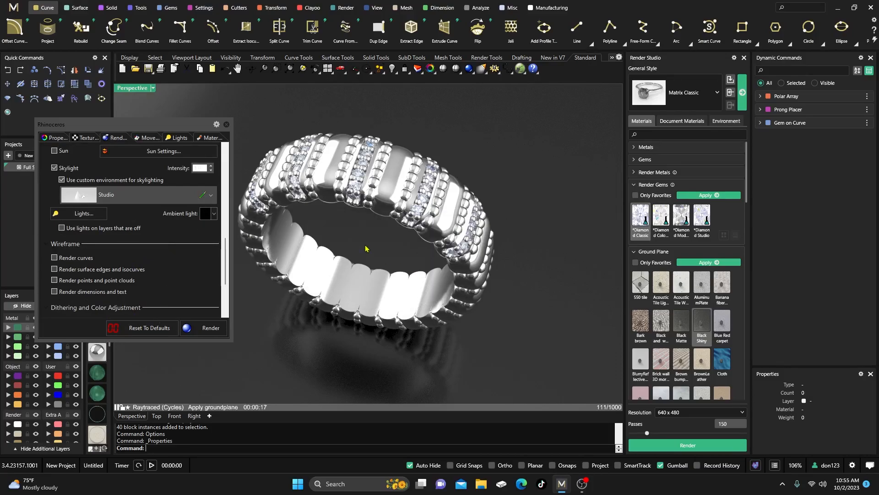
pyautogui.click(226, 125)
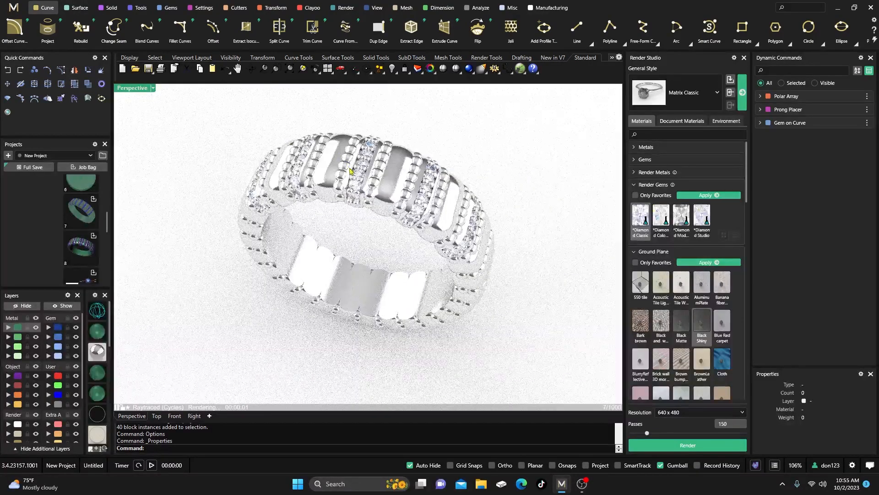
pyautogui.moveTo(393, 231); pyautogui.dragTo(387, 183, button='right')
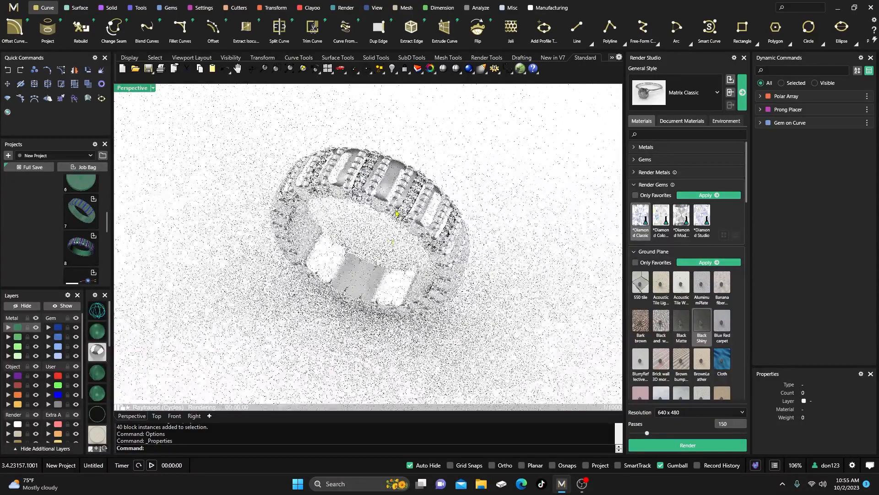